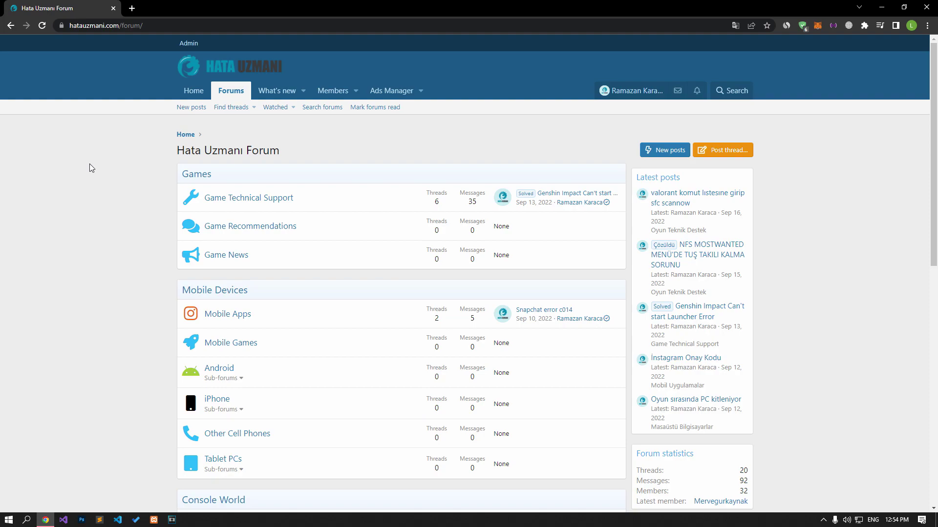
Step: Open the forum's Post thread section picker, then switch to the Blizzard Battle.net Downdetector tab
scroll(89, 163, down, 10)
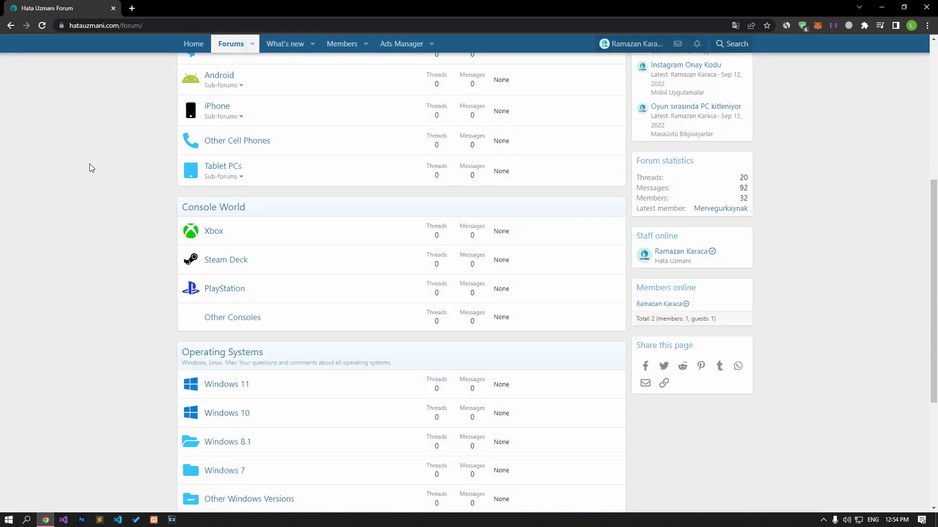
scroll(89, 164, up, 10)
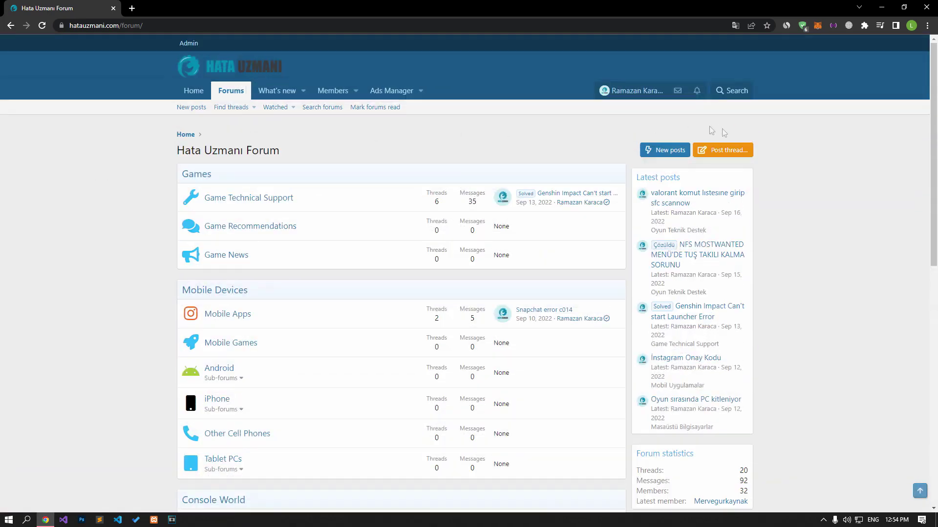
click(745, 151)
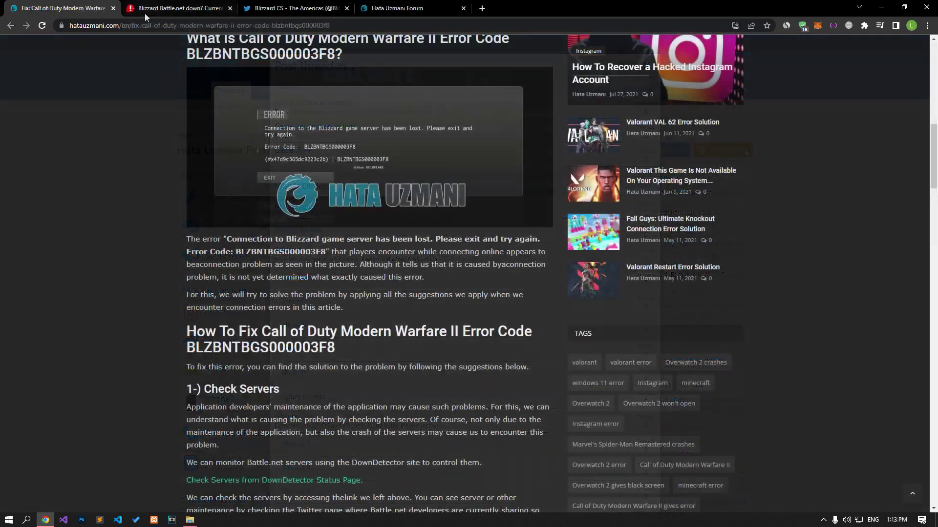
click(144, 14)
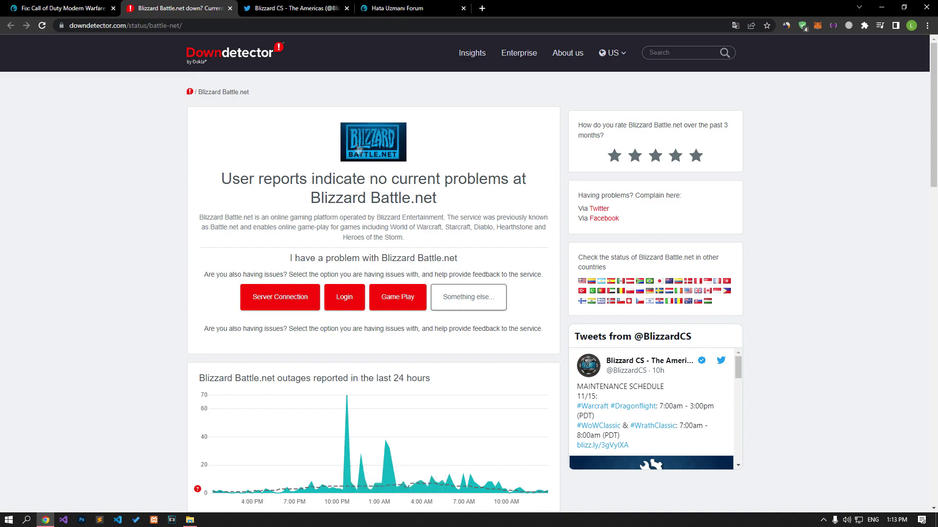
Step: Scroll through Blizzard CS's maintenance posts on its Twitter profile
click(287, 9)
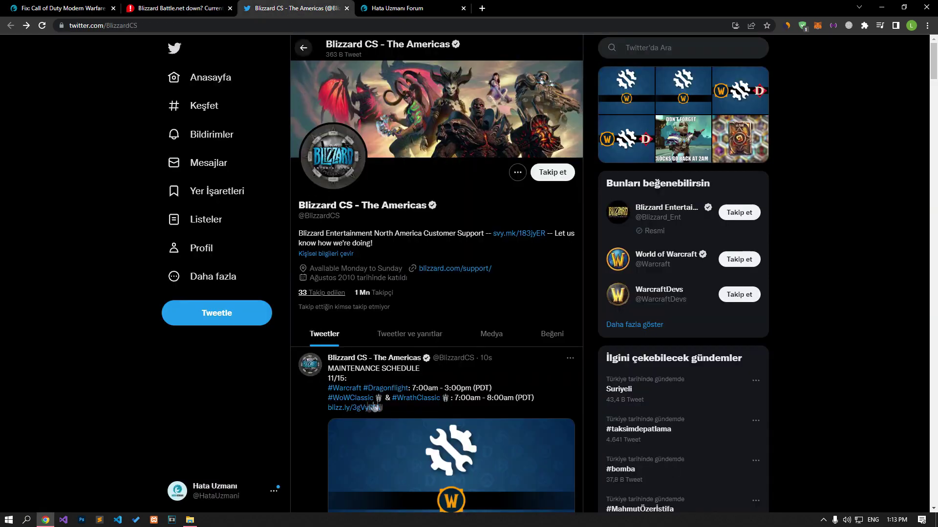
scroll(479, 340, down, 3)
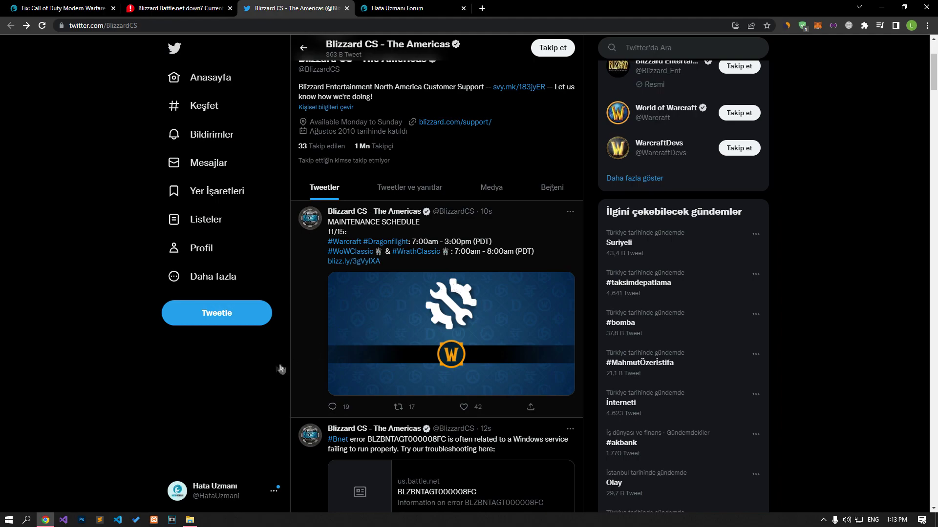
scroll(247, 370, down, 10)
scroll(242, 368, down, 4)
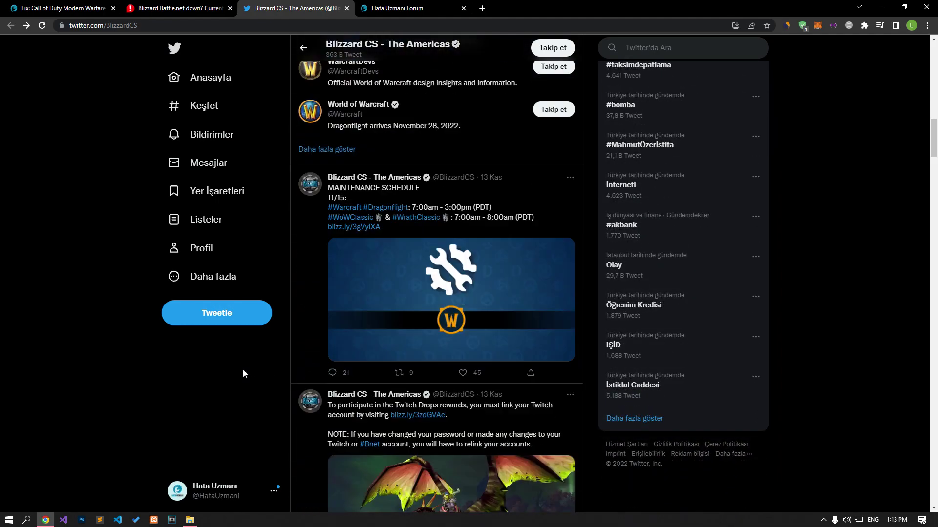
scroll(242, 370, up, 7)
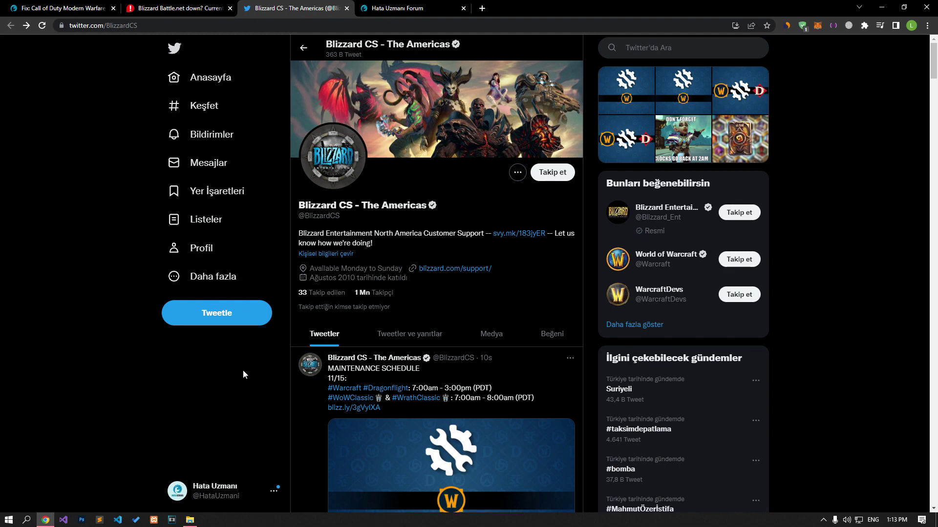
Step: Close the Downdetector and Twitter tabs and bring up the article's private ports section
click(230, 9)
click(230, 8)
scroll(72, 396, down, 10)
scroll(71, 399, up, 3)
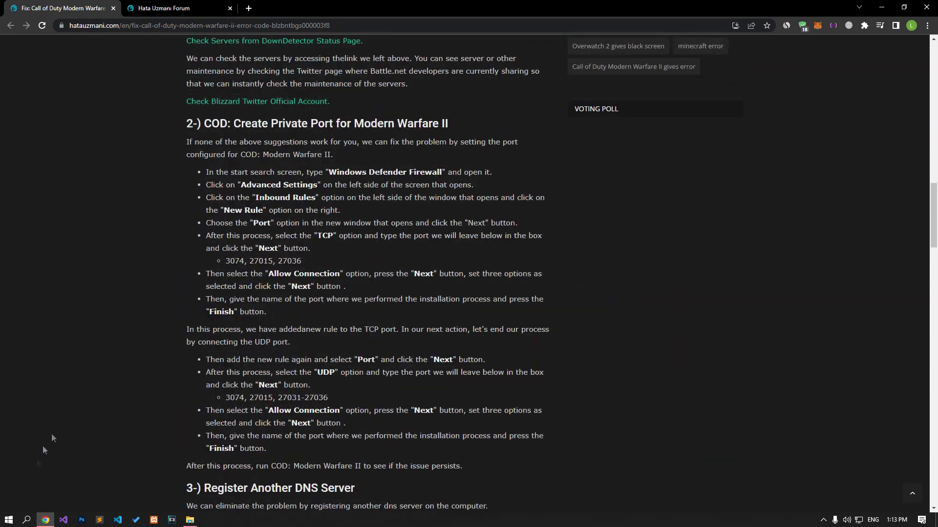
Step: Open Windows Defender Firewall's advanced settings and start a new inbound rule
click(8, 519)
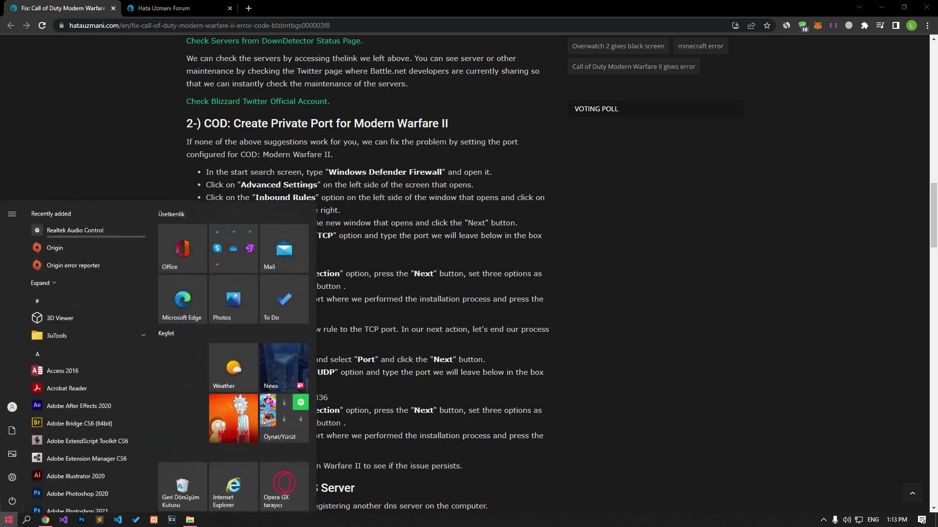
text(Wi)
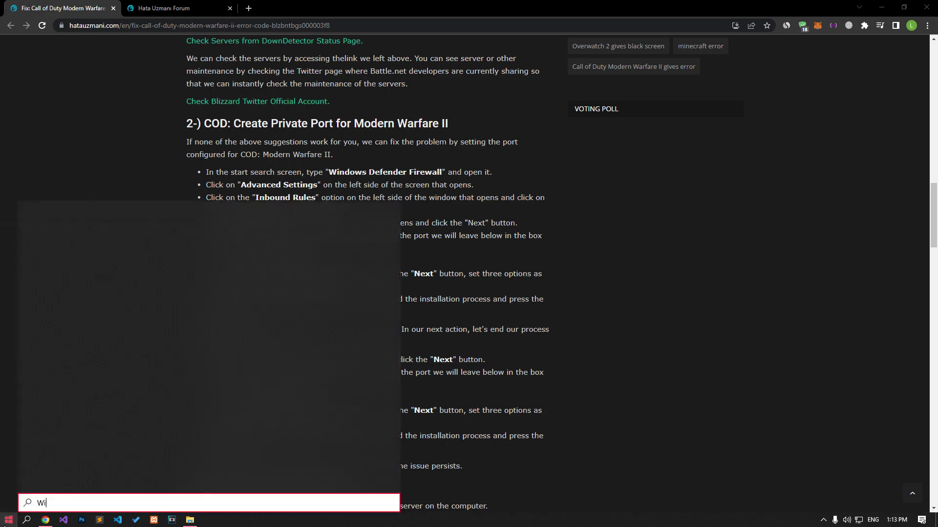
text(ndows defe)
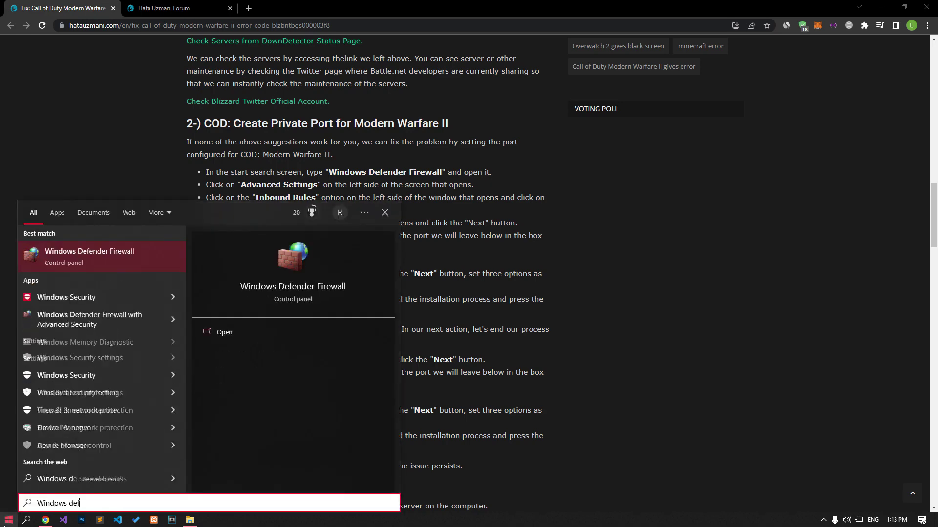
click(89, 262)
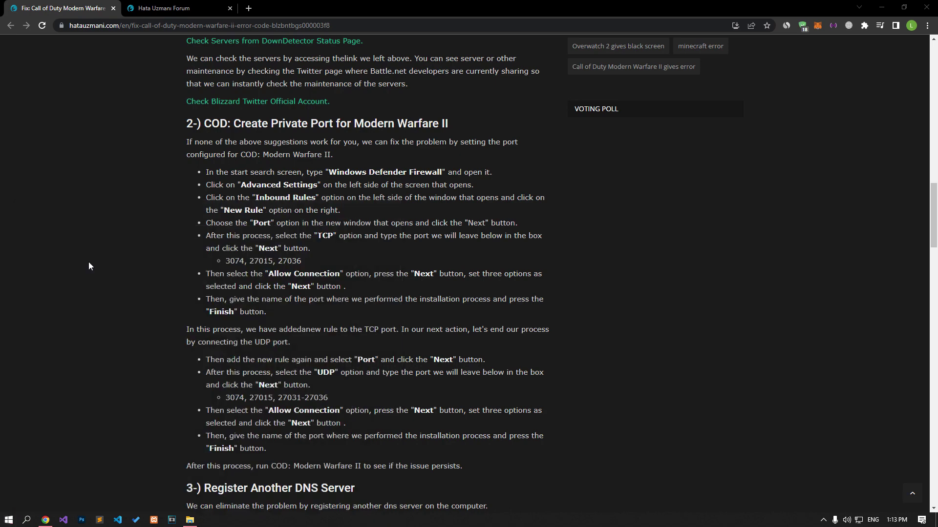
click(308, 242)
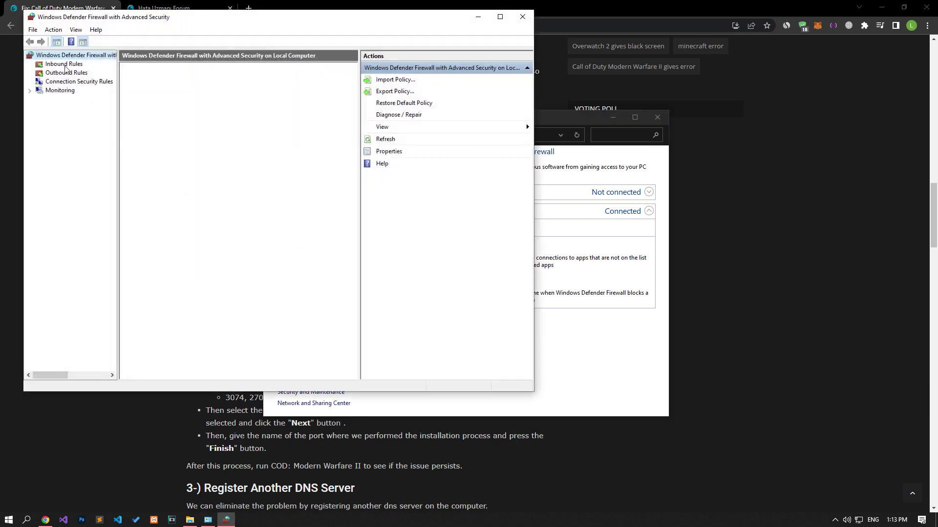
click(65, 66)
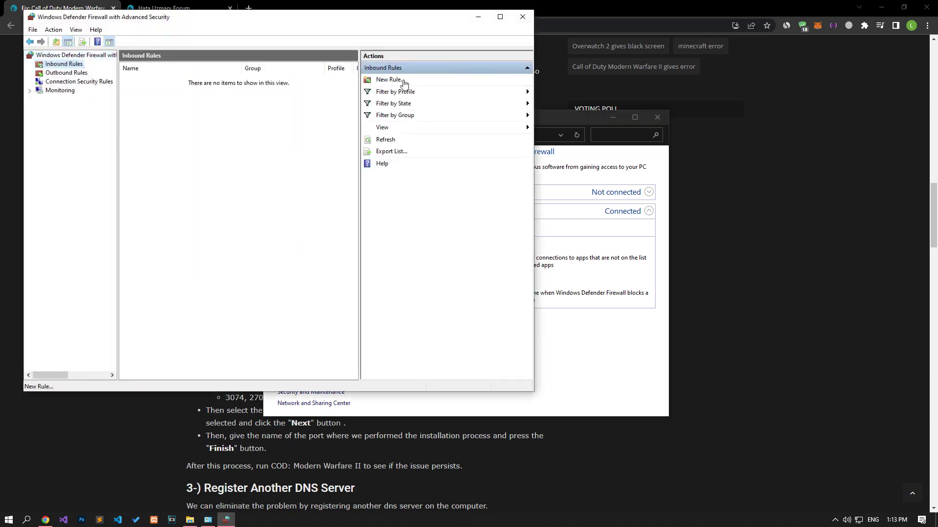
click(393, 82)
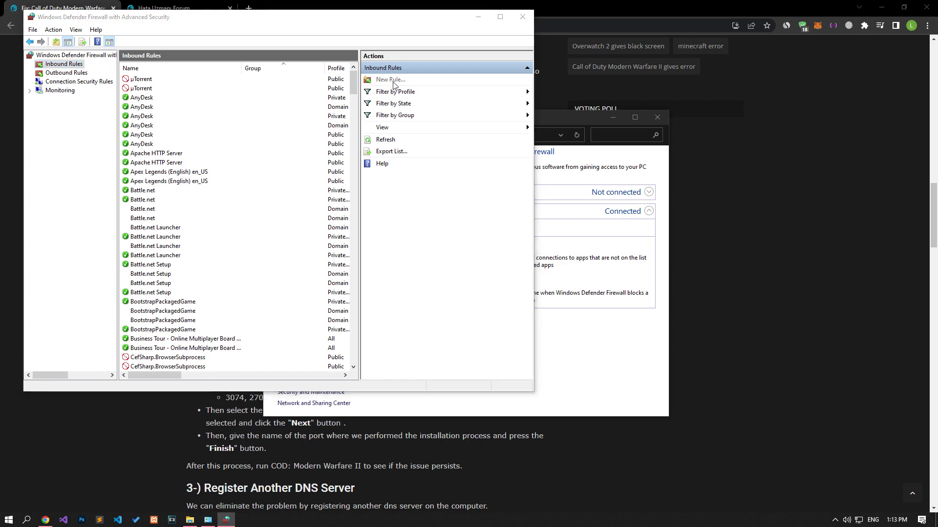
Step: Make it a TCP port rule with local ports 3074, 27015, 27036 copied from the article
click(182, 174)
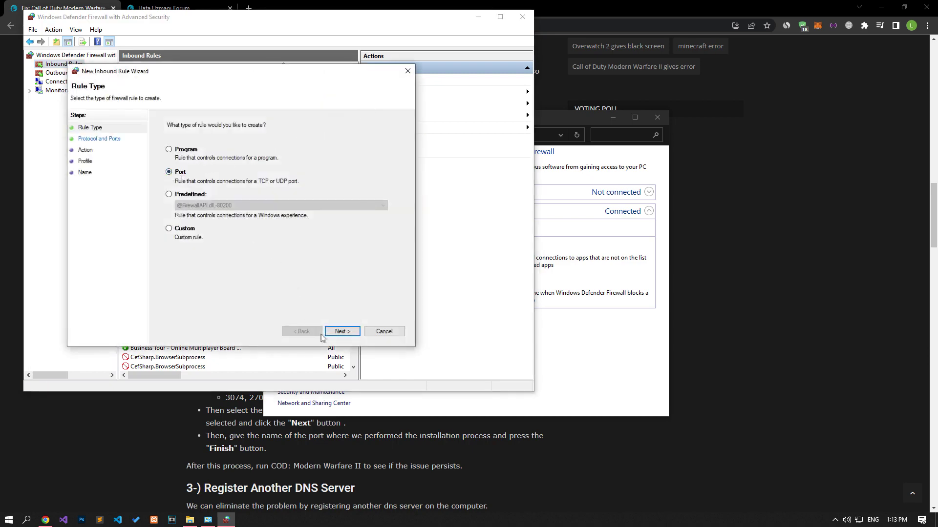
click(336, 333)
click(136, 447)
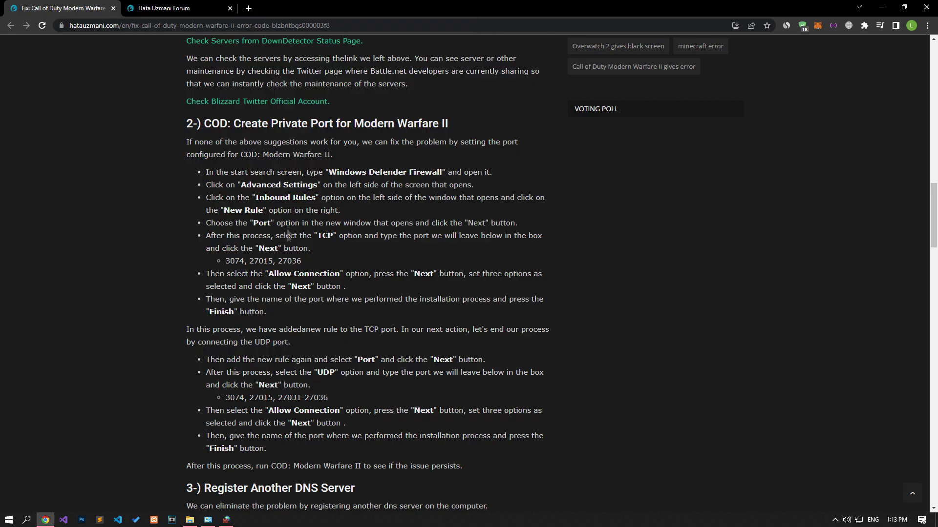
triple_click(264, 262)
right_click(263, 262)
click(283, 268)
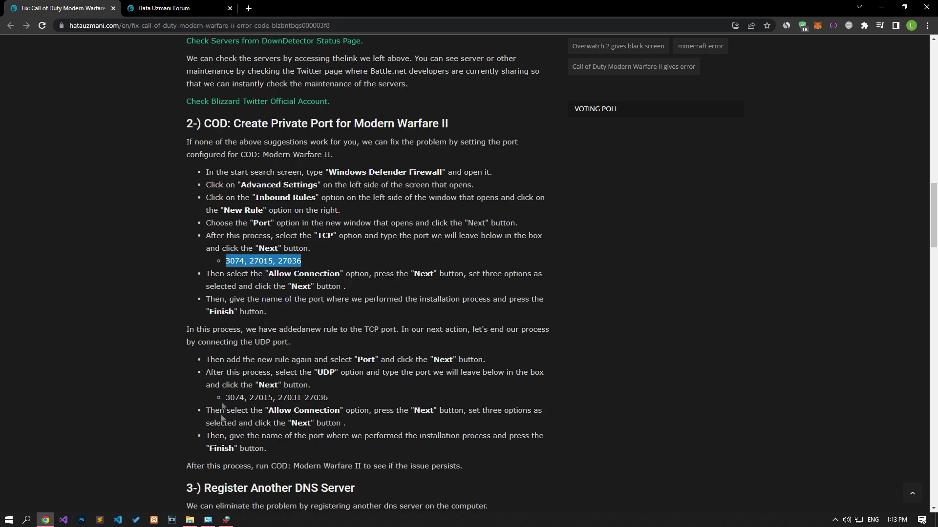
click(226, 519)
key(ctrl+v)
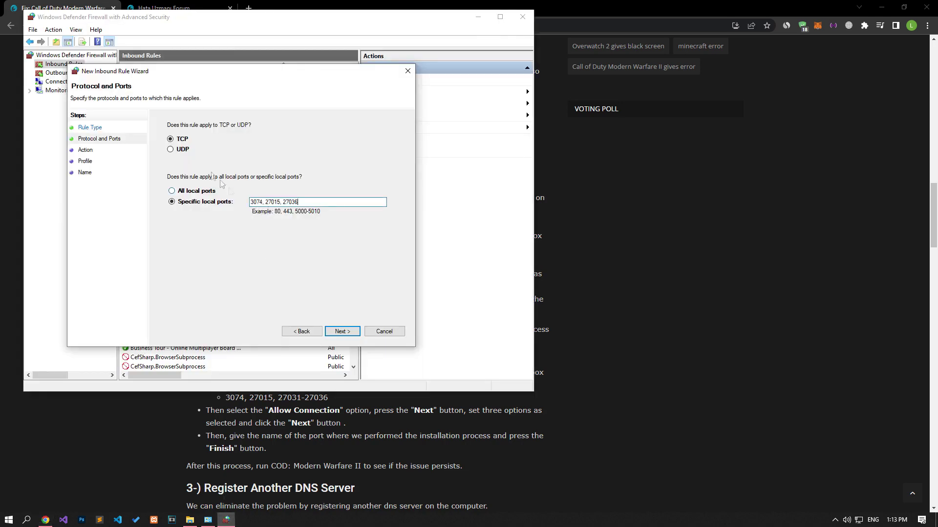
Step: Allow the connection on all profiles and finish the rule as BATTLE TCP
click(347, 334)
click(346, 332)
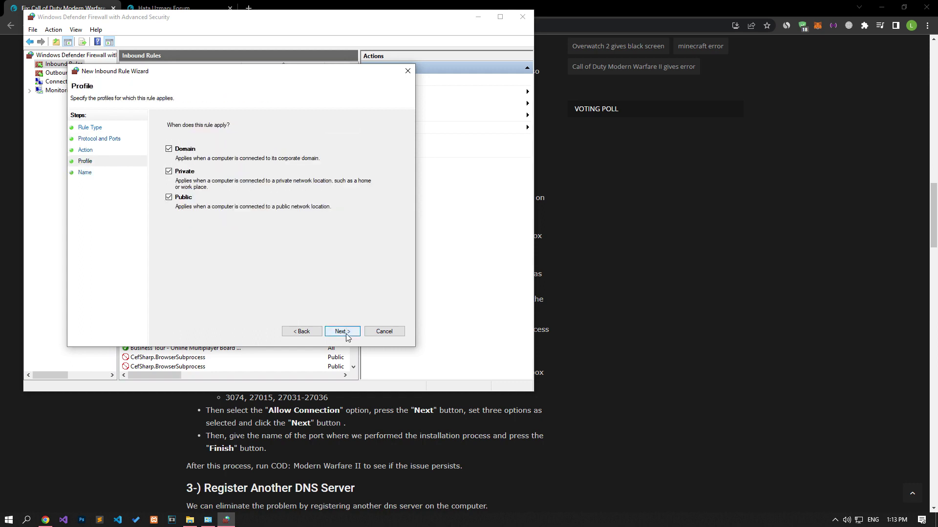
click(346, 332)
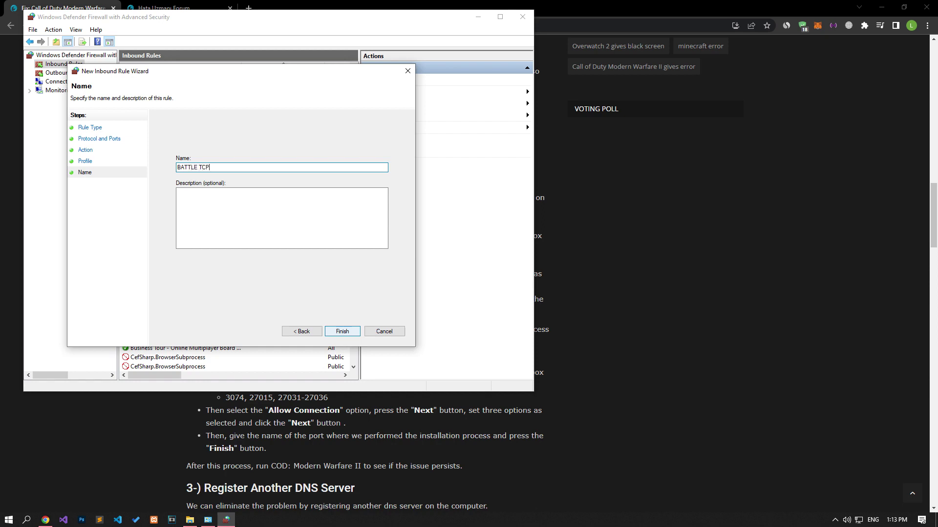
click(344, 332)
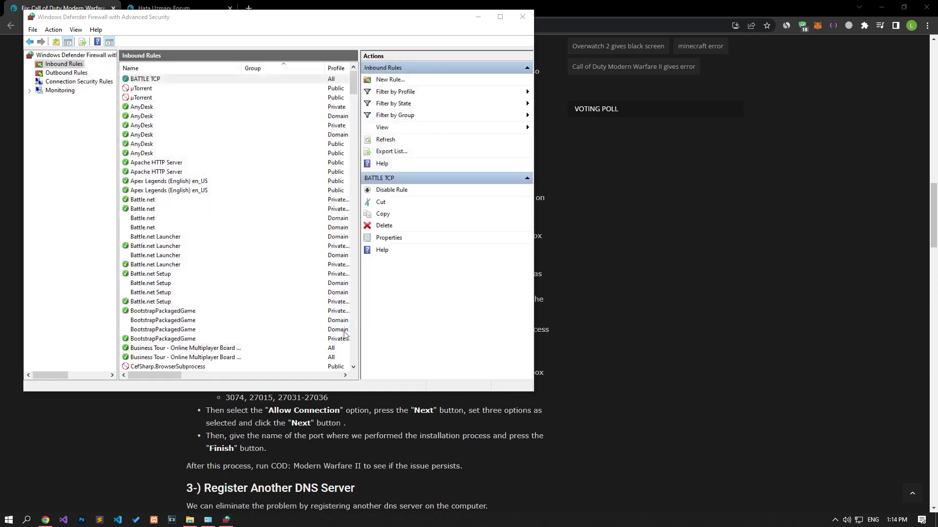
click(11, 297)
Step: Copy the article's UDP port list and start another port-based inbound rule
triple_click(290, 397)
right_click(289, 395)
click(306, 402)
click(226, 519)
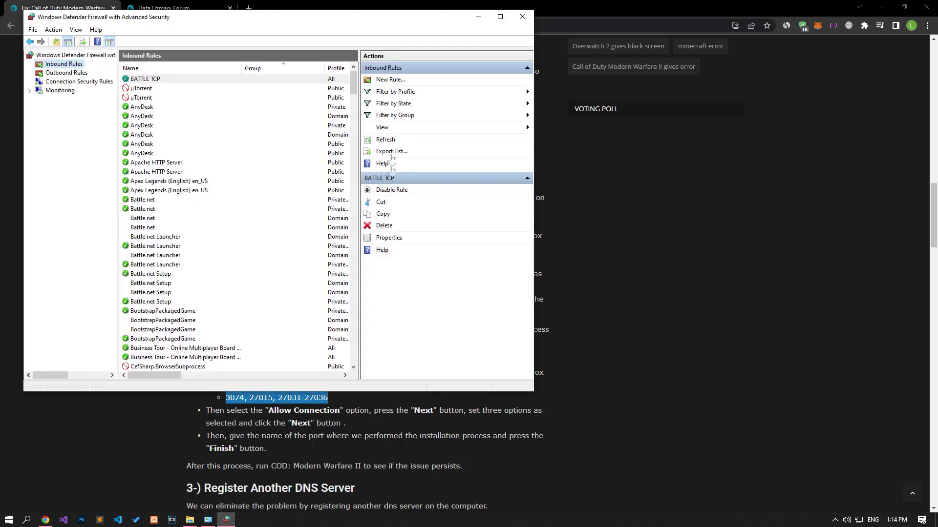
click(390, 80)
click(204, 185)
click(355, 344)
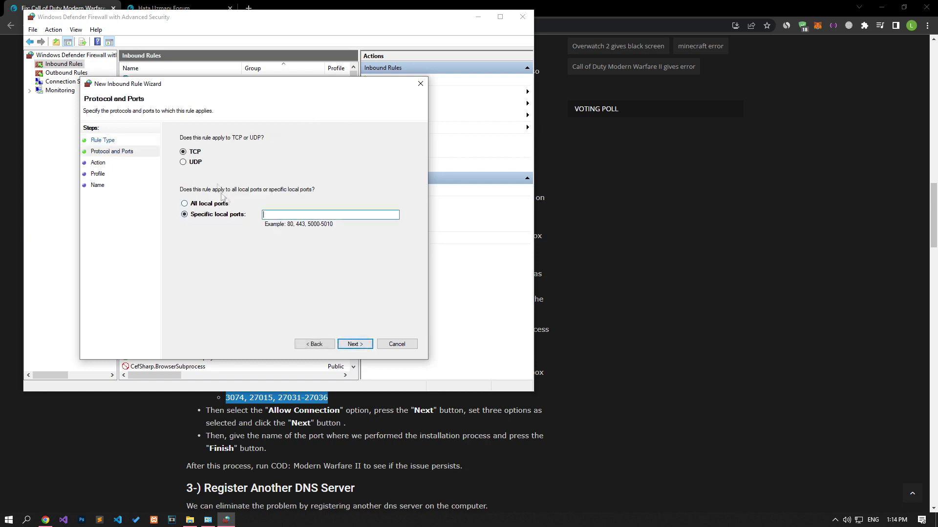
click(184, 162)
right_click(306, 216)
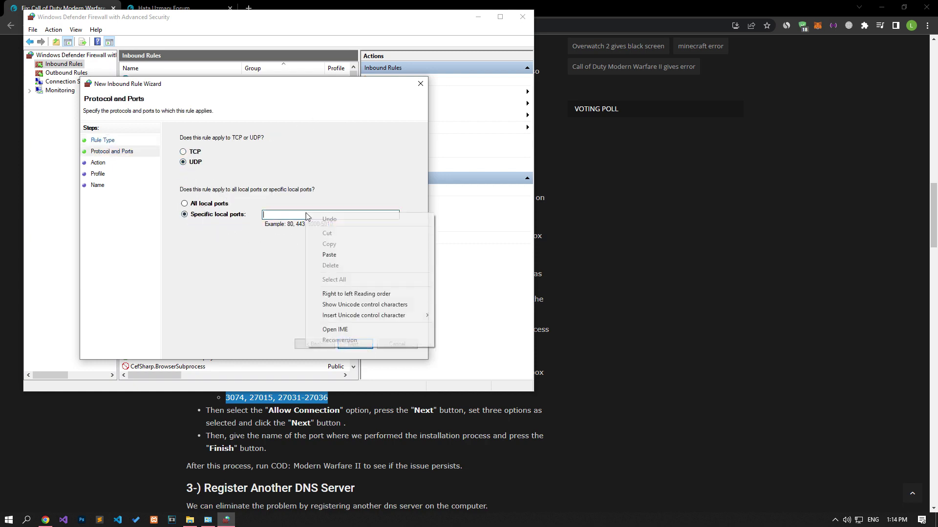
click(330, 255)
click(348, 343)
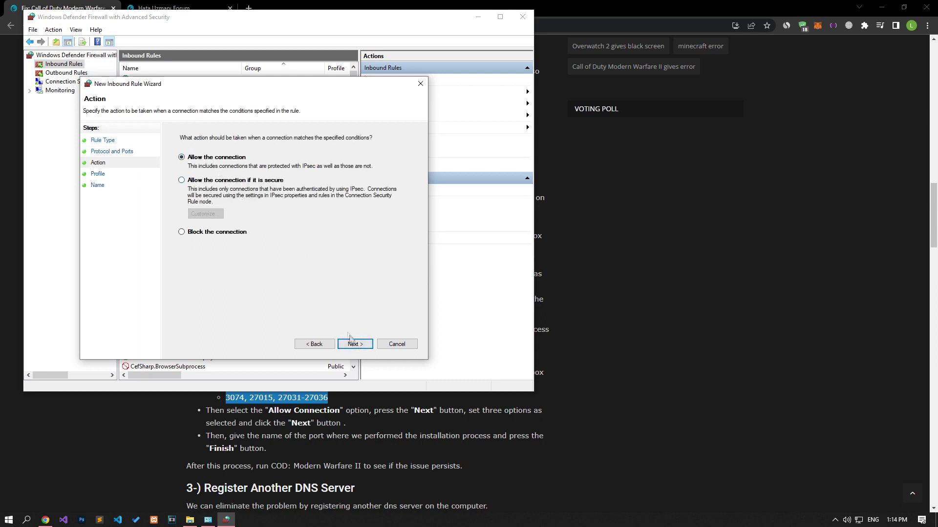
click(348, 344)
click(352, 345)
text(BATTLE UDP)
key(Return)
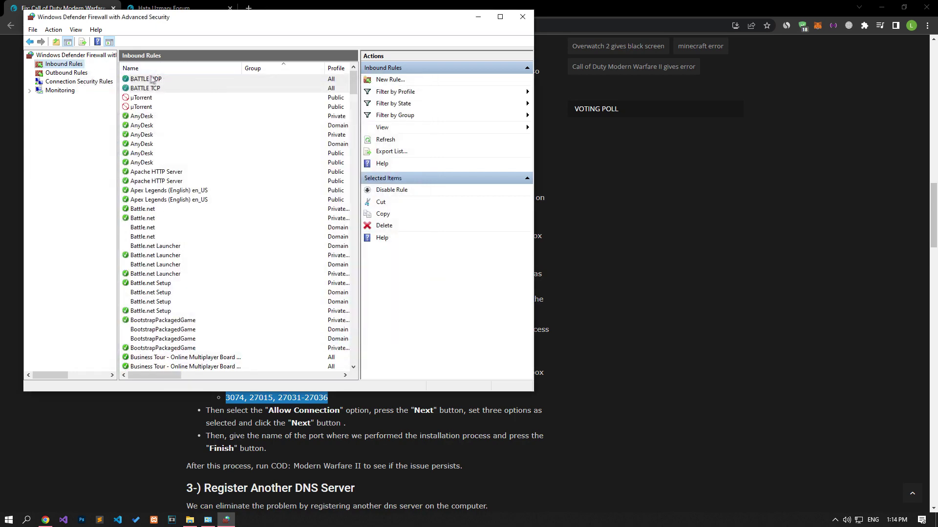
click(521, 22)
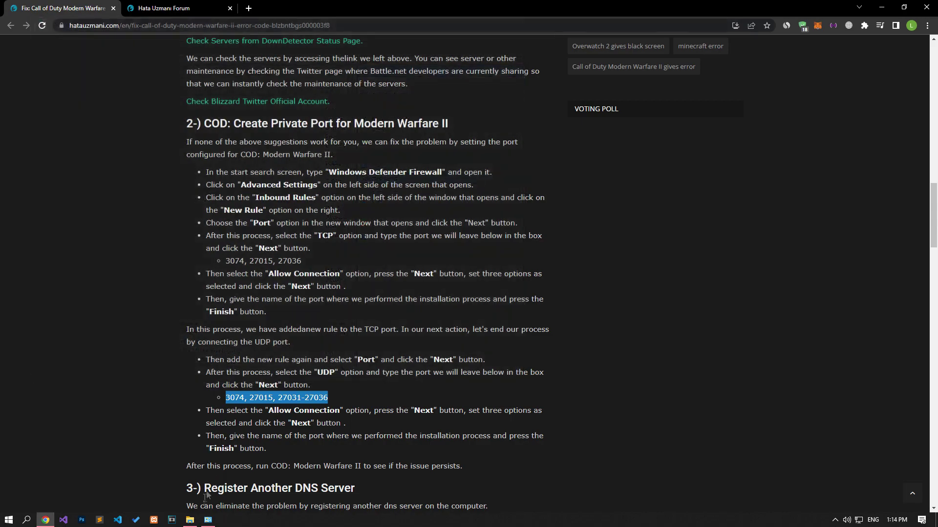
Step: Open the network adapter list from the taskbar's Network & Internet settings
click(190, 519)
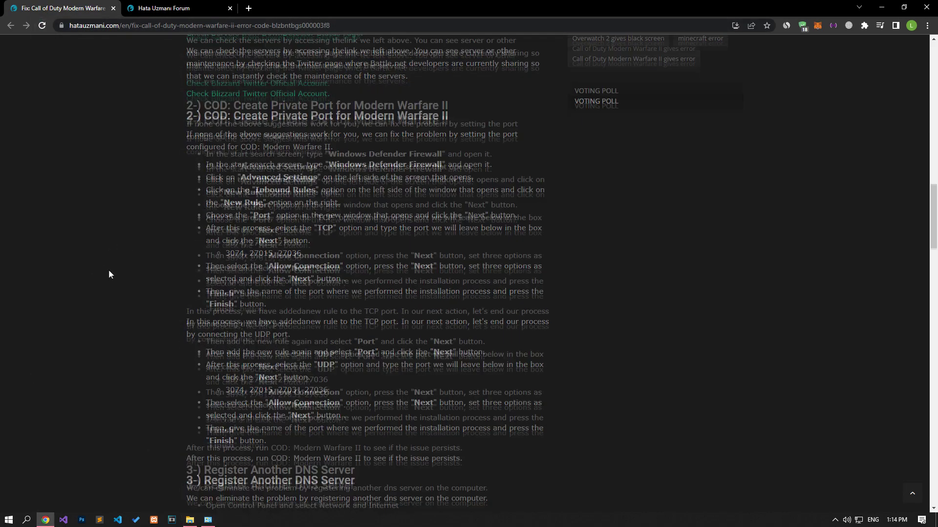
scroll(109, 272, down, 9)
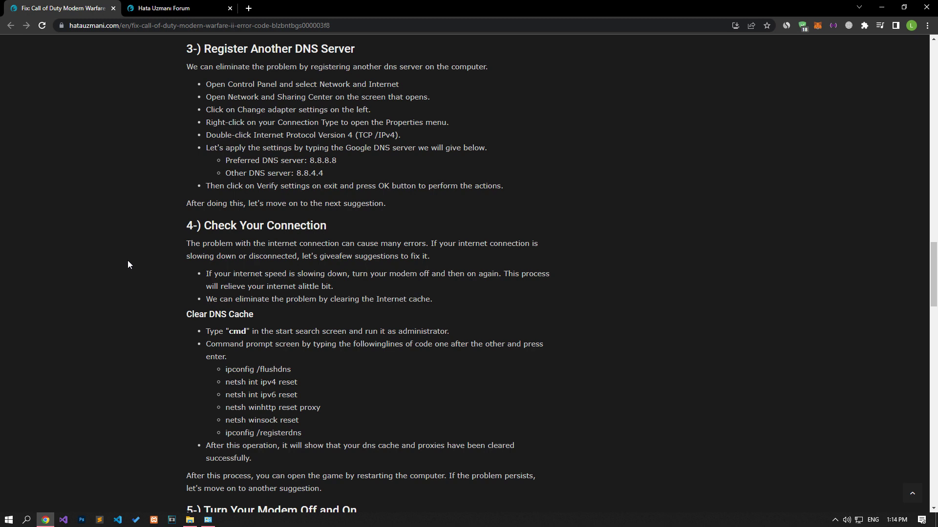
right_click(858, 519)
click(856, 510)
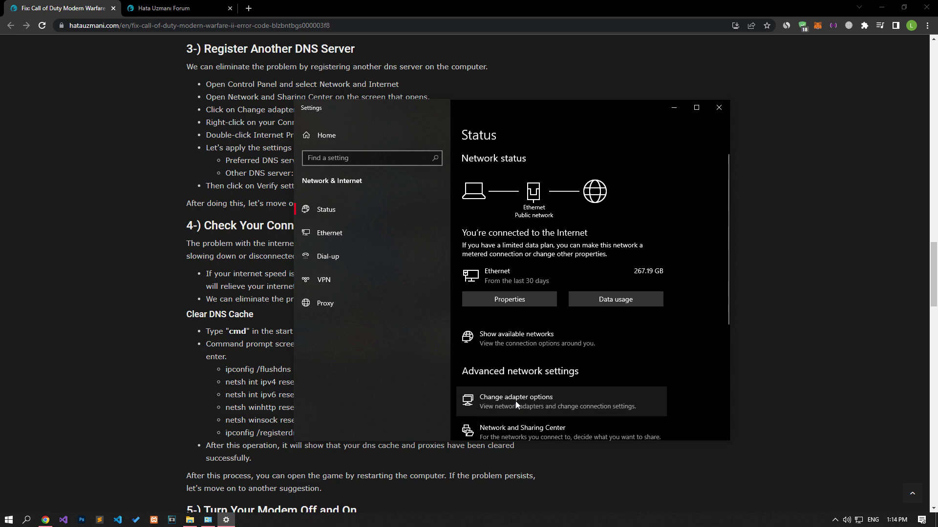
click(515, 400)
Step: Set the Ethernet adapter's IPv4 DNS servers to 8.8.8.8 and 8.8.4.4
right_click(362, 198)
click(392, 292)
click(376, 287)
double_click(369, 287)
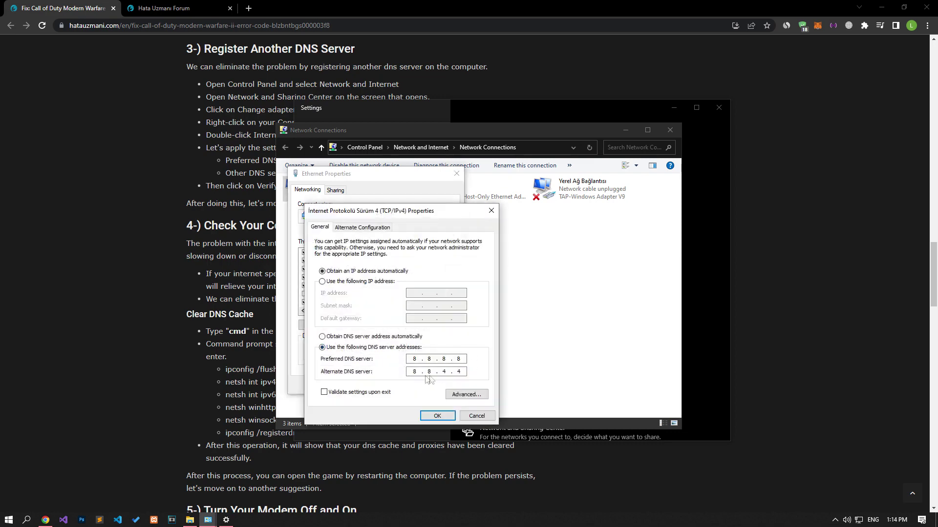
click(437, 415)
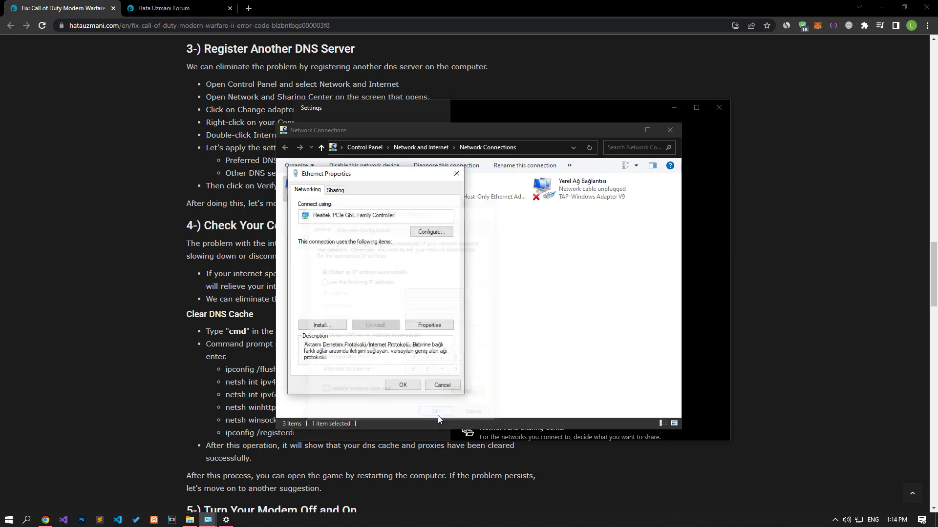
click(405, 386)
Step: Close the network windows and search for CMD
click(670, 130)
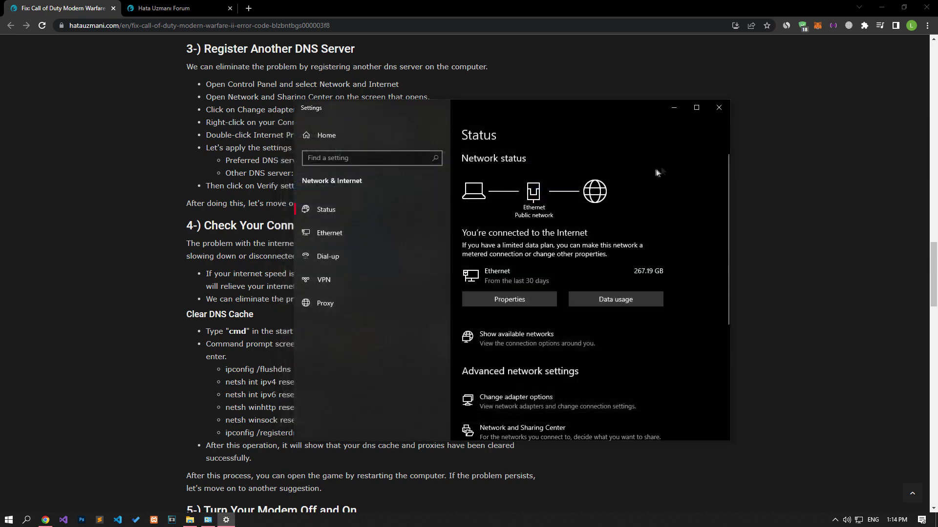
click(719, 108)
scroll(598, 167, down, 3)
click(27, 520)
text(CMD)
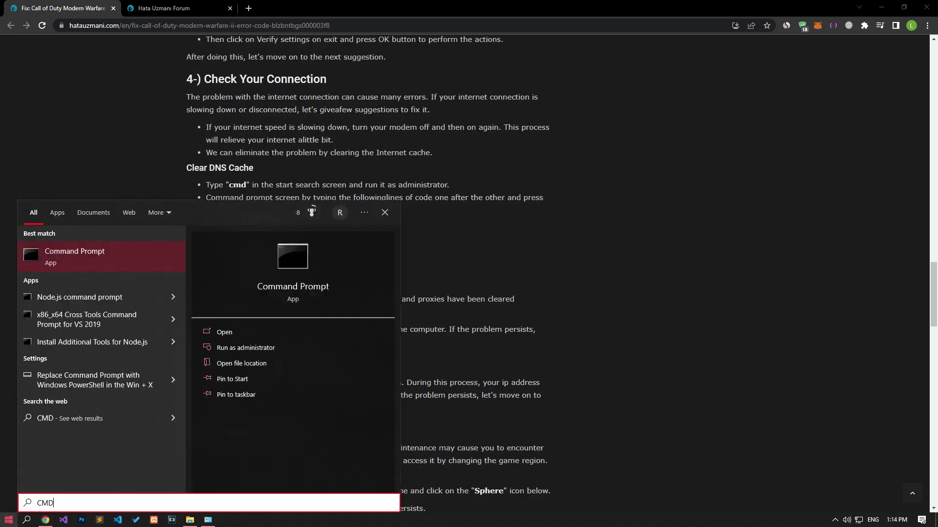
Step: Run Command Prompt as administrator and execute ipconfig /flushdns and netsh int ipv4 reset
click(245, 347)
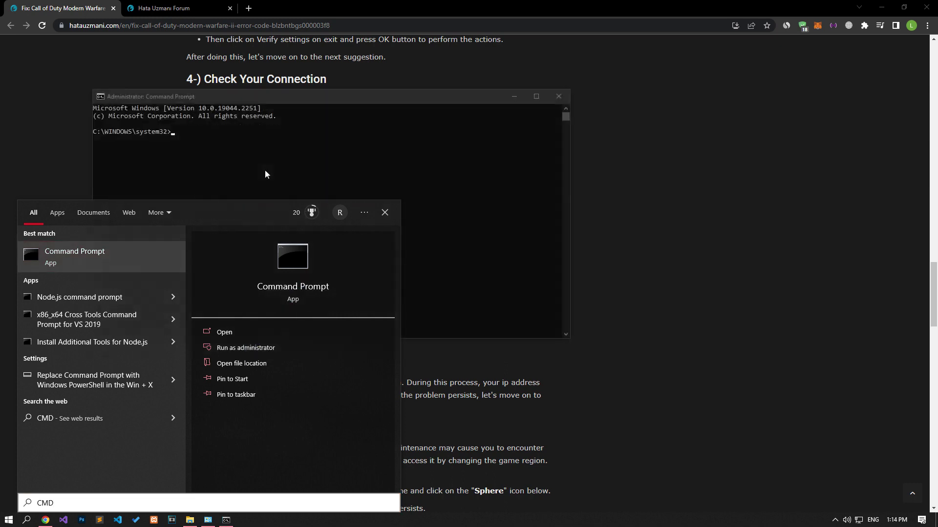
drag(217, 103, 540, 120)
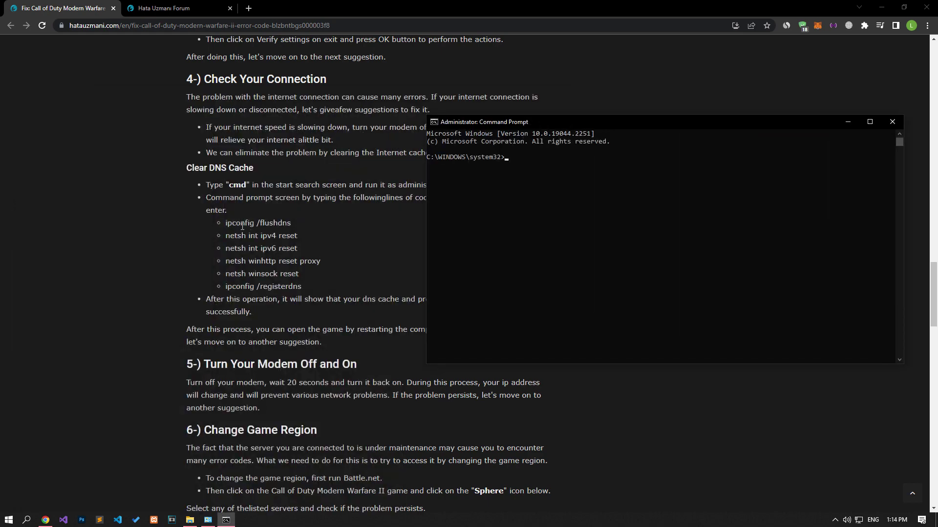
triple_click(246, 223)
key(alt+Tab)
key(ctrl+v)
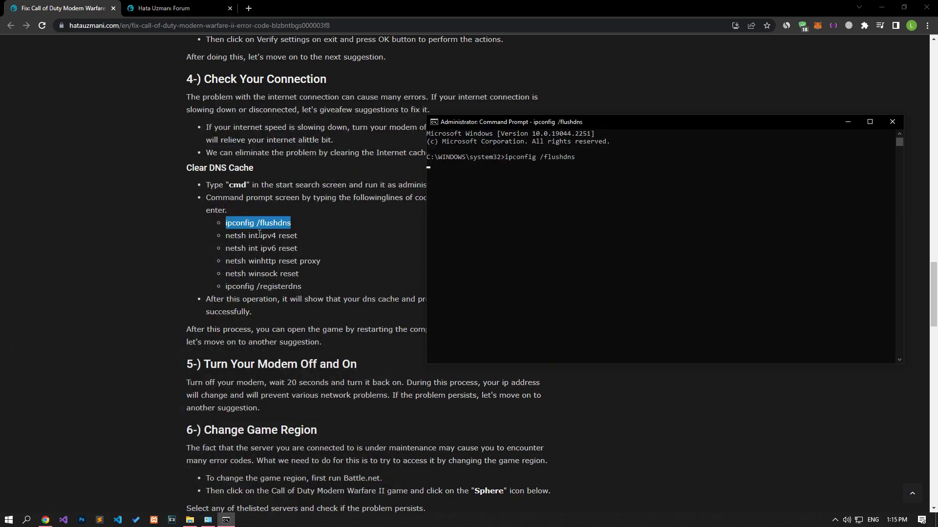
key(alt+Tab)
triple_click(259, 236)
key(alt+Tab)
key(ctrl+v)
Step: Run netsh int ipv6 reset, netsh winhttp reset proxy, netsh winsock reset and ipconfig /registerdns
key(alt+Tab)
triple_click(267, 249)
key(alt+Tab)
key(ctrl+v)
key(alt+Tab)
triple_click(268, 261)
key(alt+Tab)
key(ctrl+v)
key(alt+Tab)
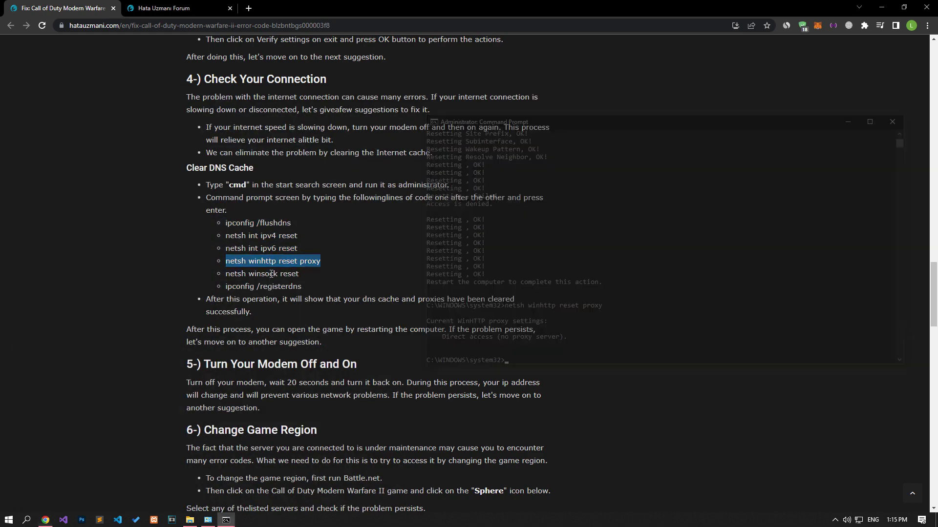
triple_click(262, 274)
key(alt+Tab)
key(ctrl+v)
key(alt+Tab)
triple_click(268, 286)
key(alt+Tab)
key(ctrl+v)
Step: Check the results, close Command Prompt, and bring up the Start menu power options
click(267, 287)
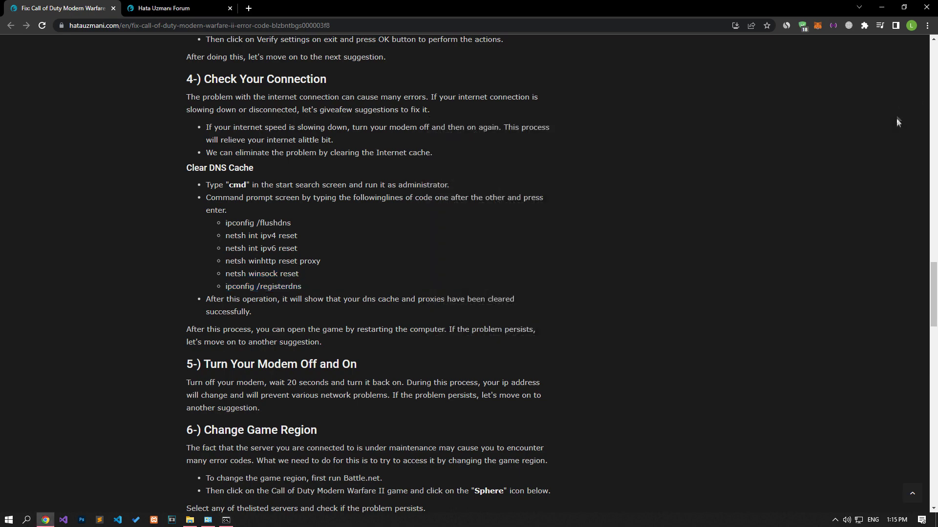
click(226, 520)
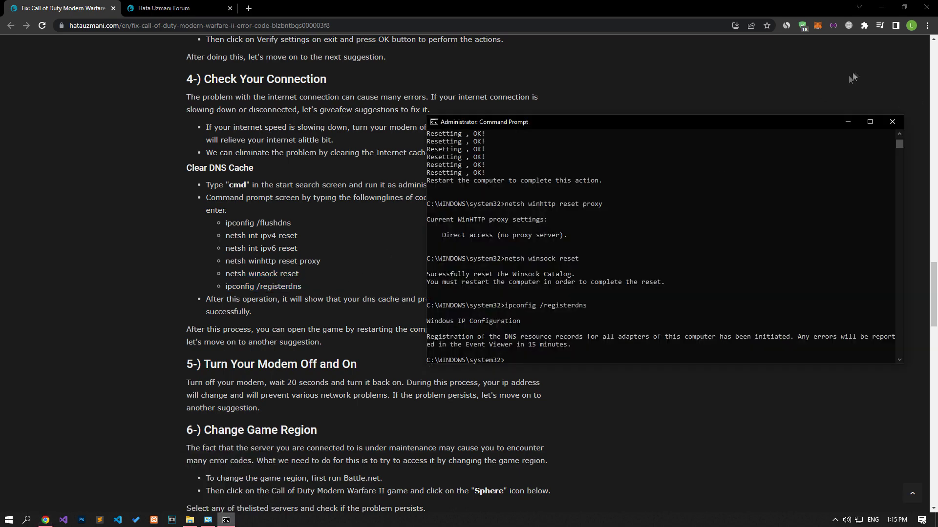
click(891, 121)
click(9, 520)
click(12, 501)
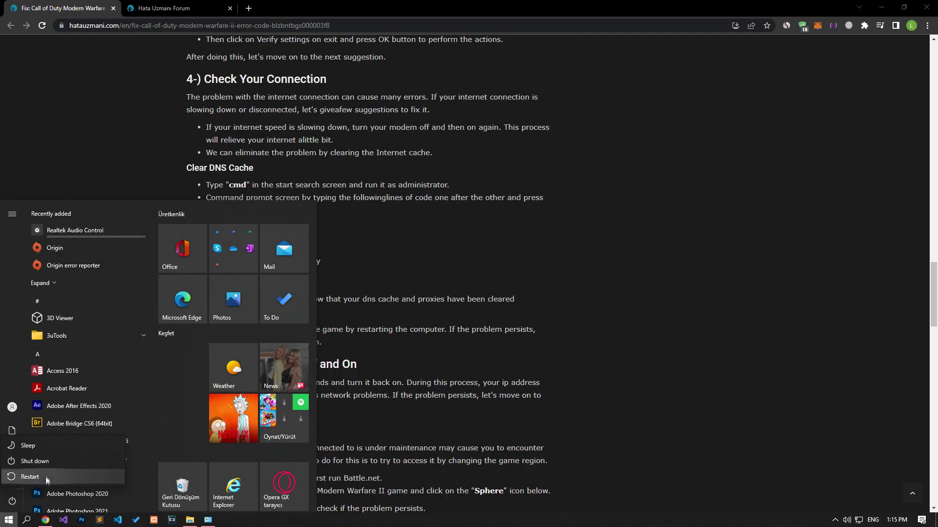
Step: Dismiss the Start menu and run the Battle.net shortcut in New folder (3) as administrator
click(160, 170)
scroll(159, 170, down, 6)
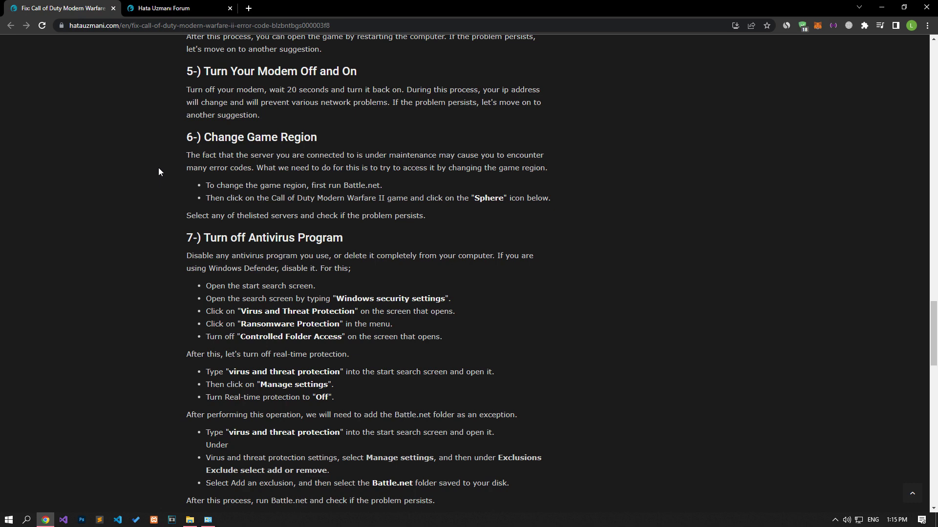
click(190, 519)
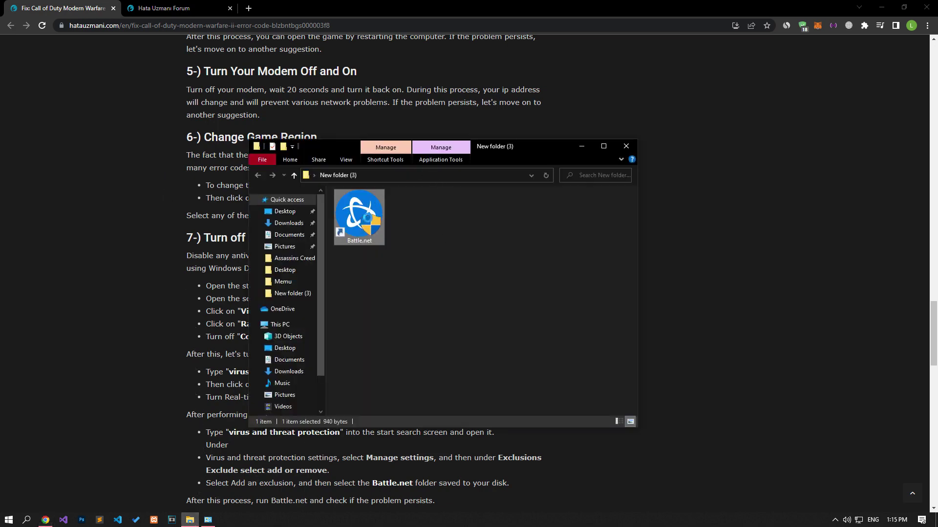
right_click(363, 213)
click(395, 292)
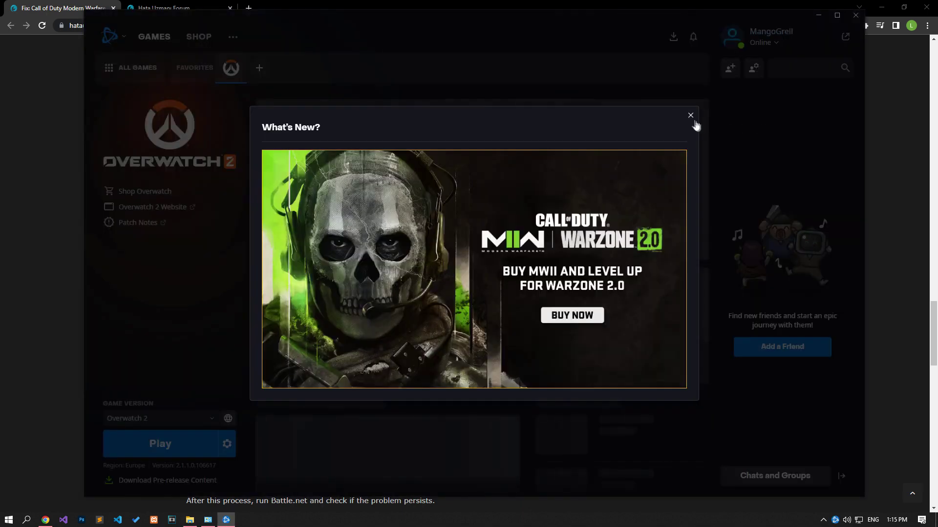
Step: Dismiss Battle.net's What's New popup, check the region list, then scroll the guide to step 7
click(690, 115)
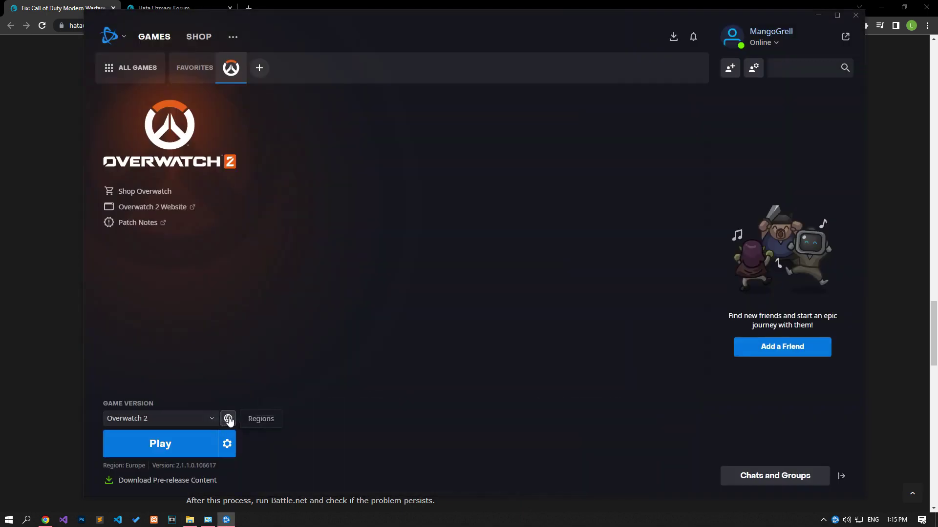
click(228, 419)
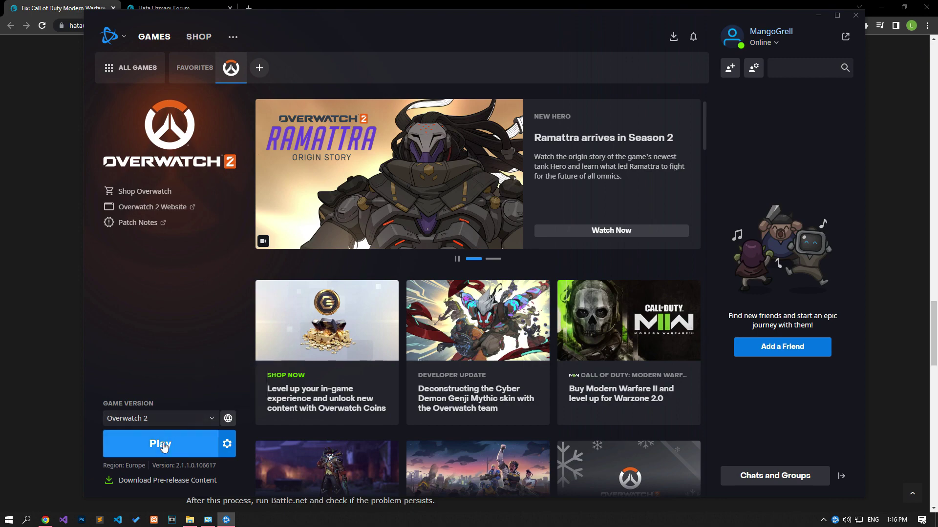
click(74, 359)
scroll(137, 306, down, 3)
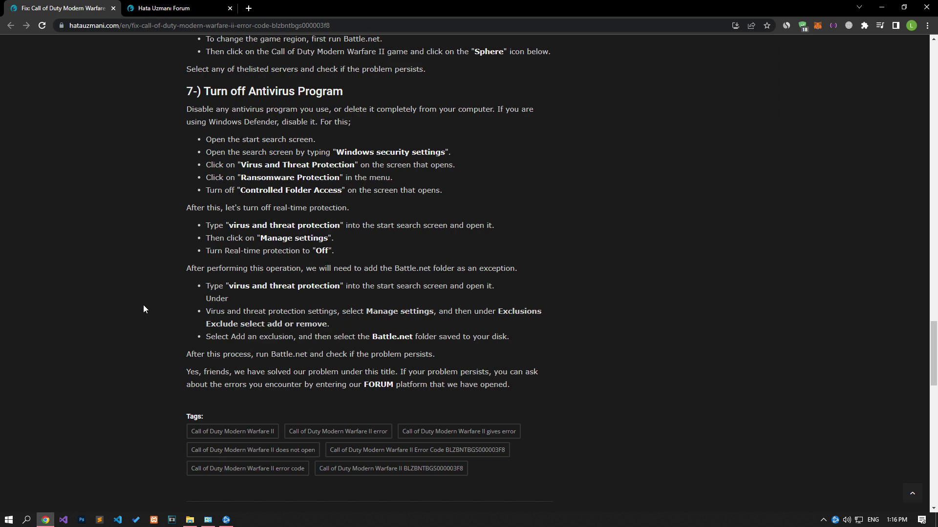
Step: Search 'virus' and open the Virus & threat protection settings
click(9, 519)
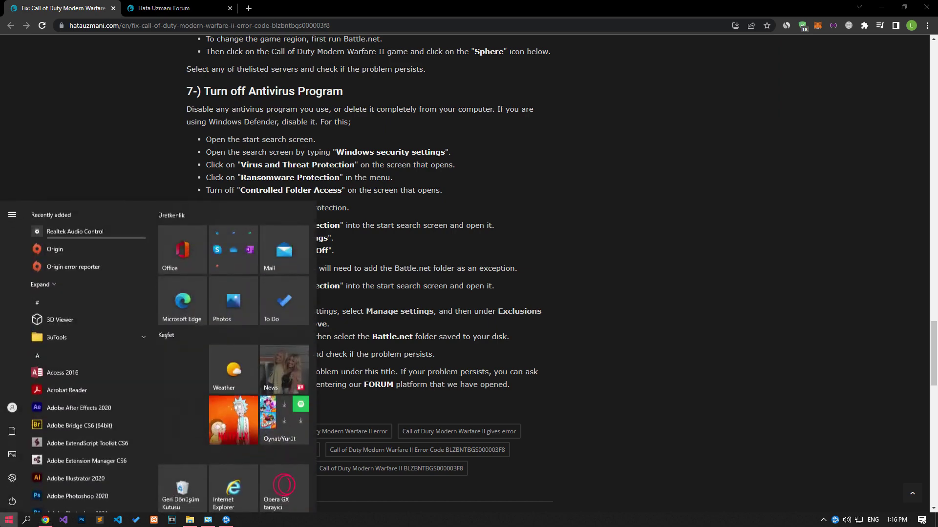
text(virus)
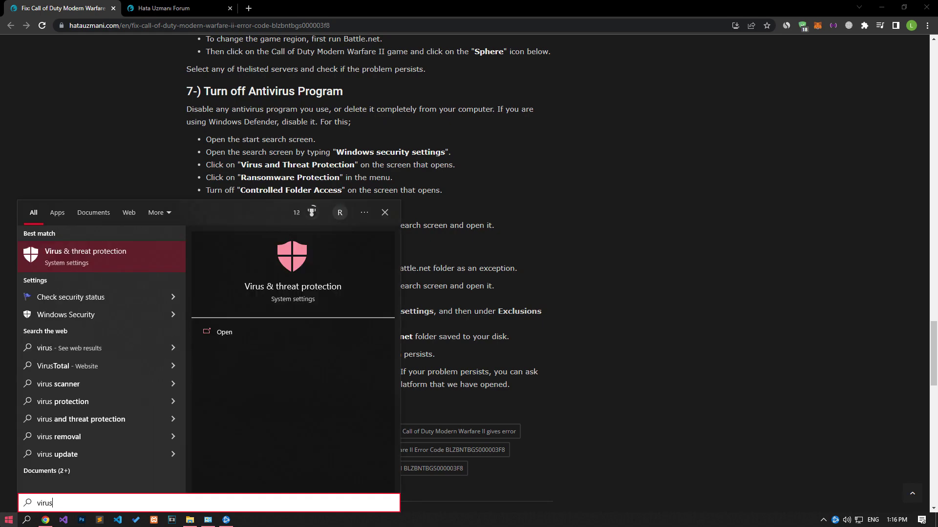
click(79, 264)
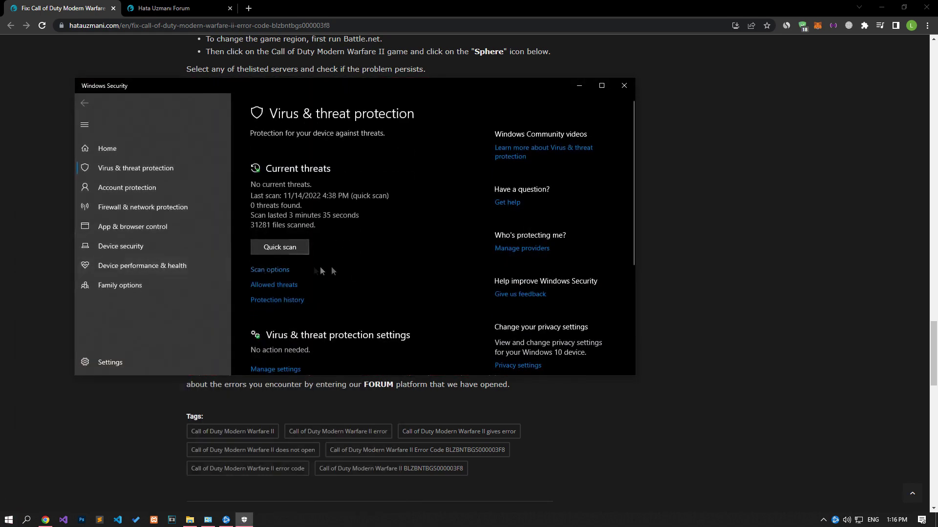
scroll(388, 270, down, 1)
click(286, 327)
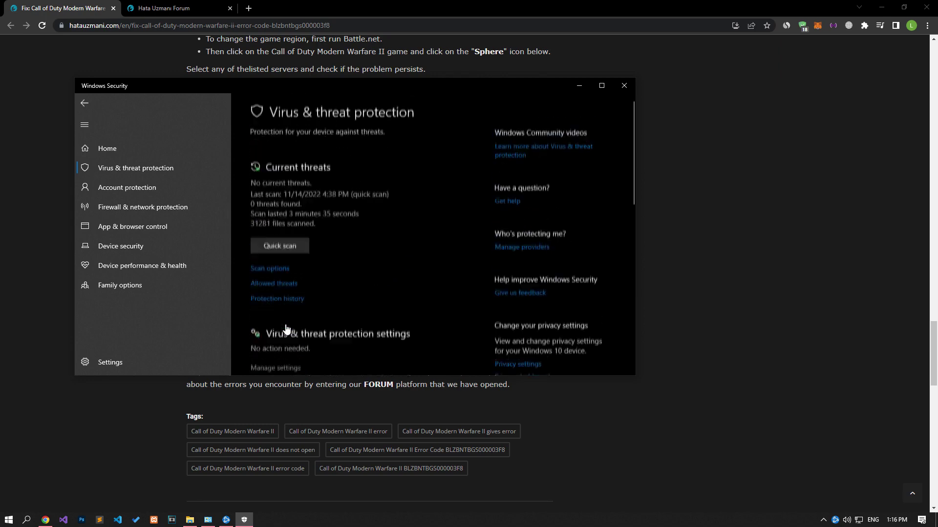
scroll(341, 322, down, 7)
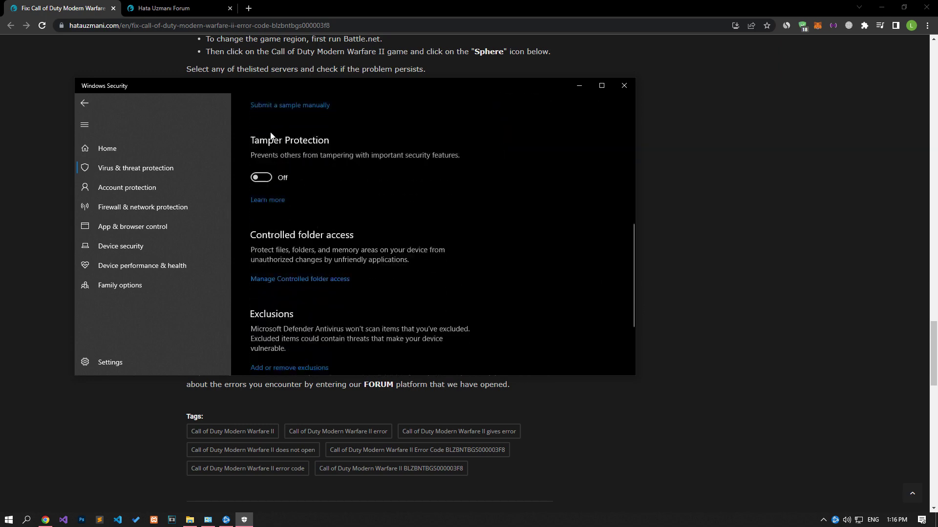
Step: Leave Controlled folder access off, turn real-time protection off, and open the exclusions page
click(278, 280)
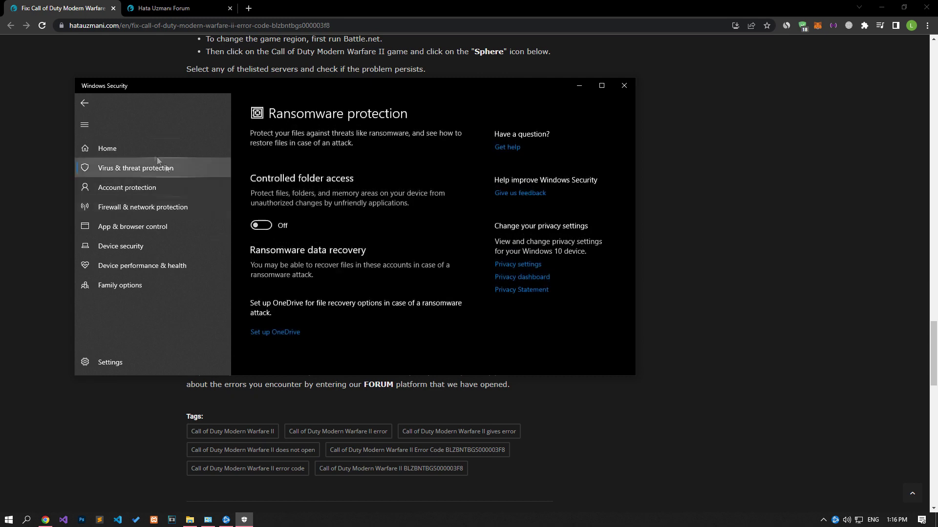
click(87, 102)
scroll(328, 271, up, 7)
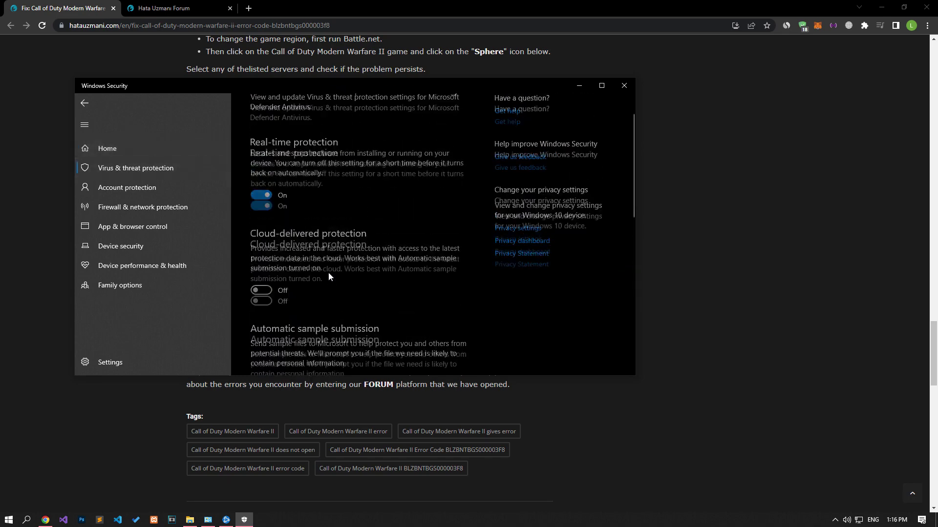
scroll(390, 294, down, 8)
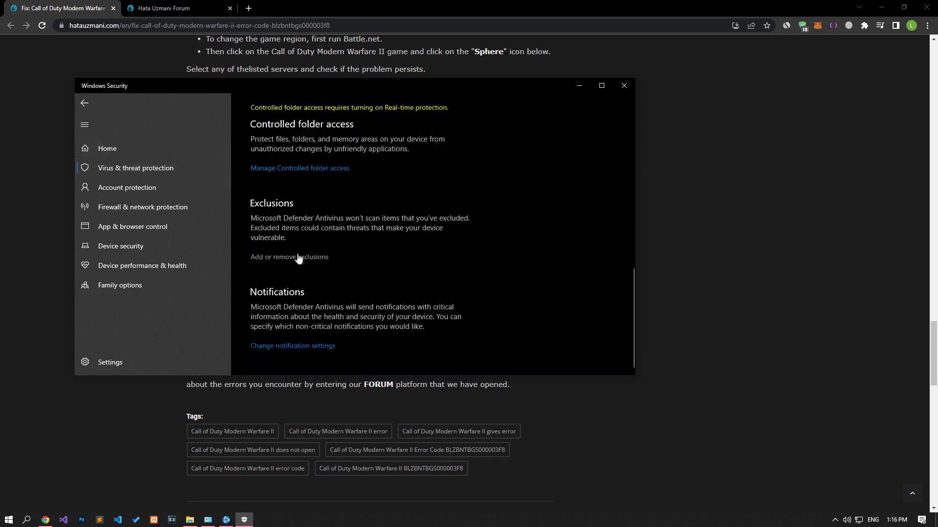
click(318, 257)
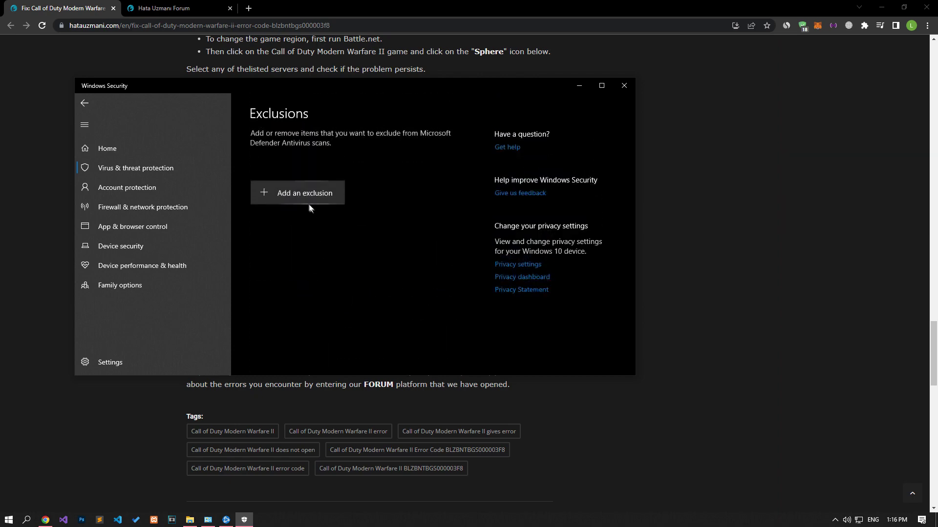
Step: Copy the %localappdata% path and add AppData\Local\Battle.net as a Defender folder exclusion
click(307, 203)
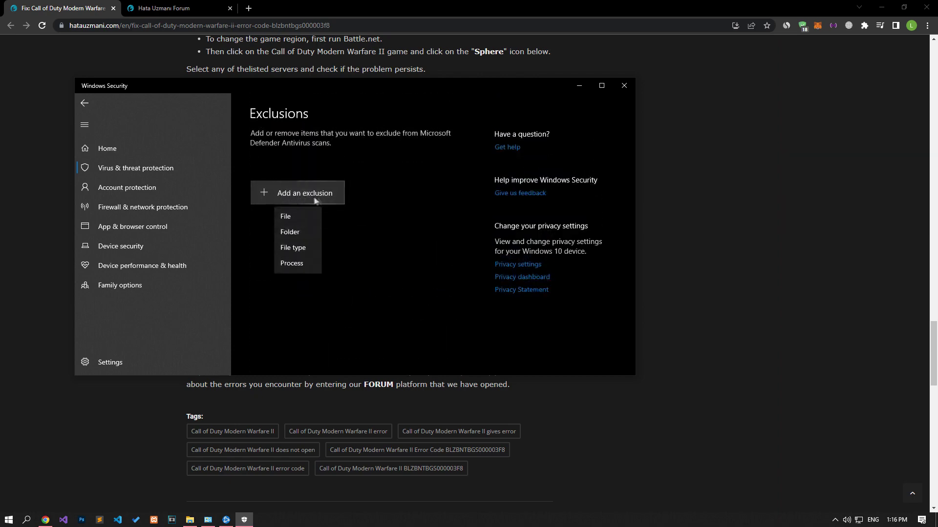
click(299, 232)
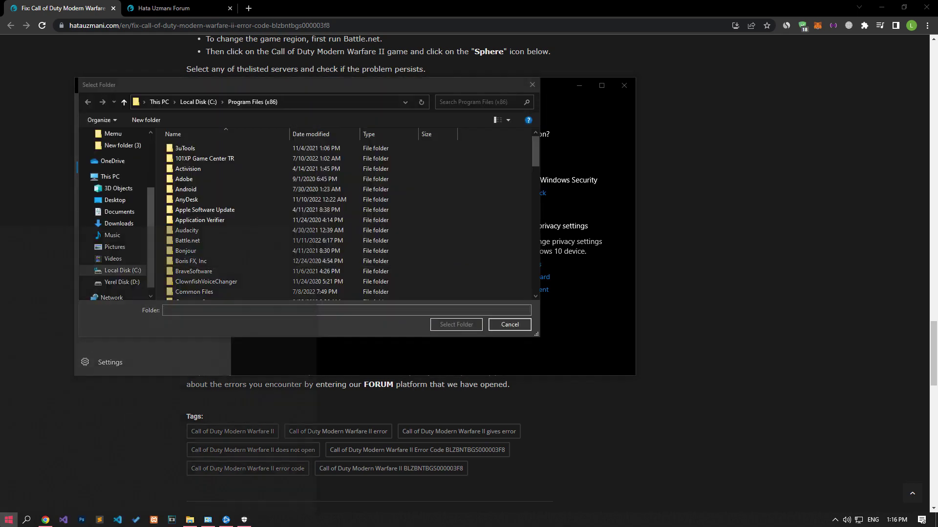
key(super)
text(%localappdata%)
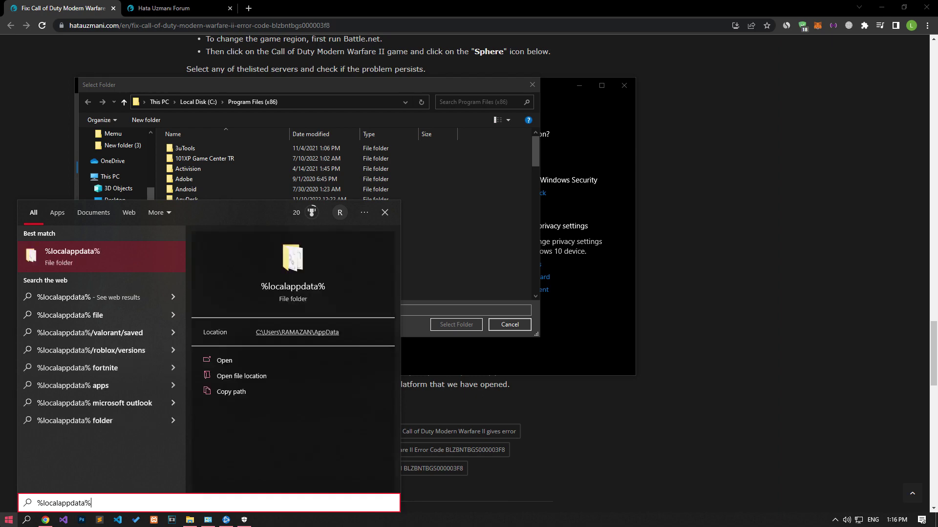
click(73, 257)
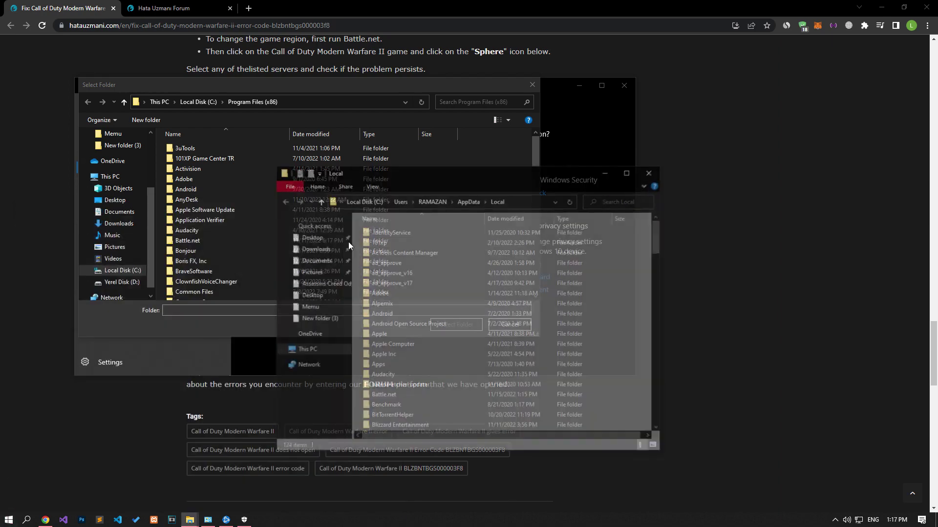
click(529, 199)
right_click(509, 199)
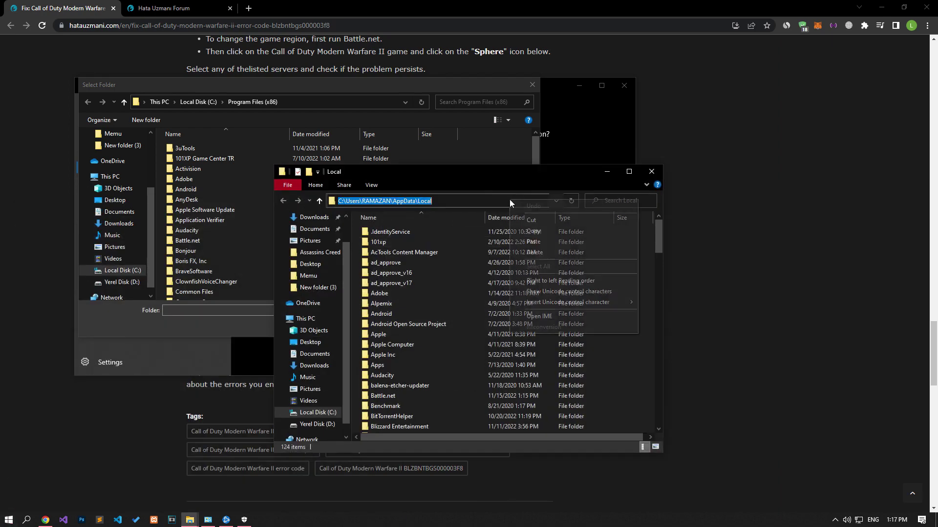
click(533, 231)
click(249, 101)
key(ctrl+v)
click(421, 102)
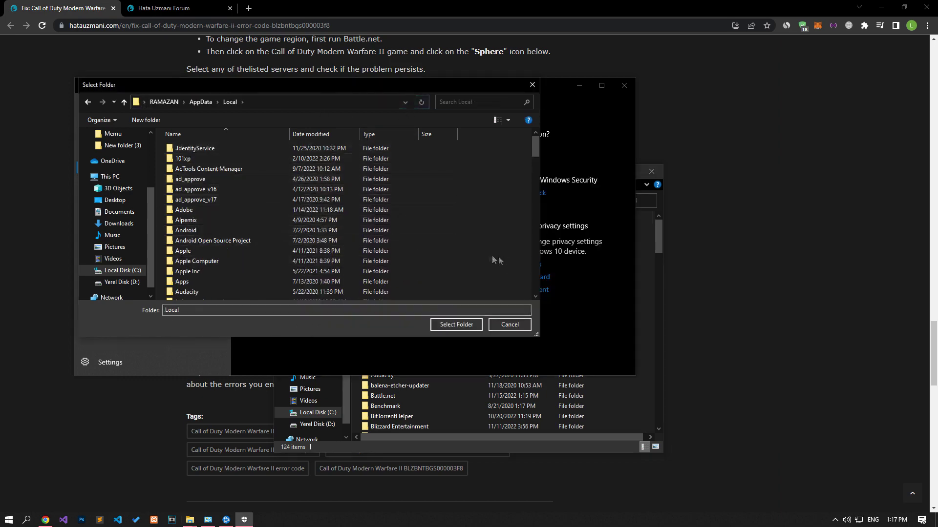
scroll(235, 234, down, 5)
click(190, 157)
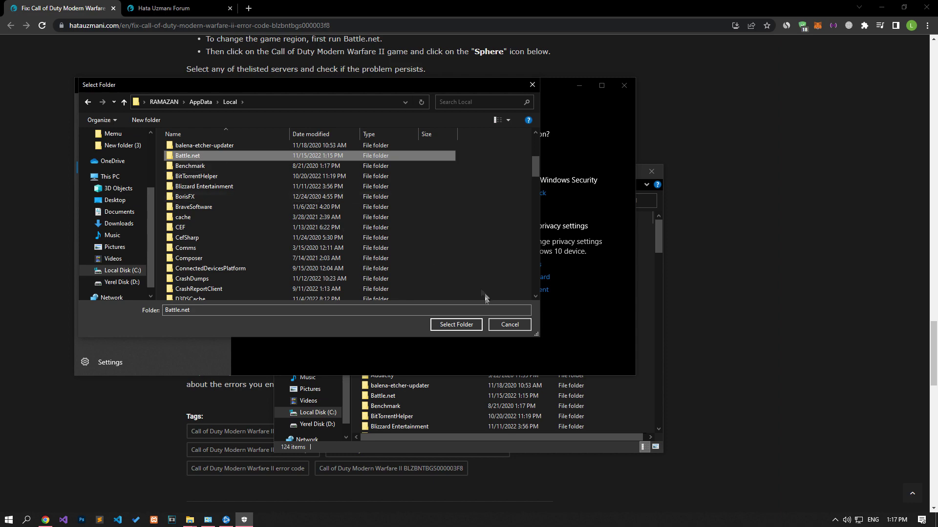
click(456, 324)
Step: Add AppData\Local\Blizzard Entertainment as another Defender folder exclusion
click(321, 192)
click(315, 231)
click(326, 104)
key(ctrl+v)
click(421, 102)
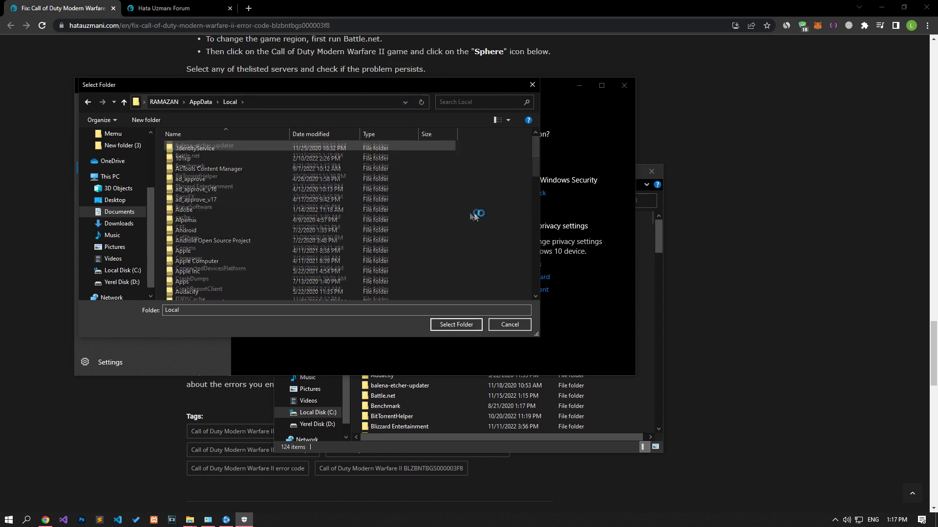
scroll(342, 205, down, 5)
click(197, 176)
click(204, 186)
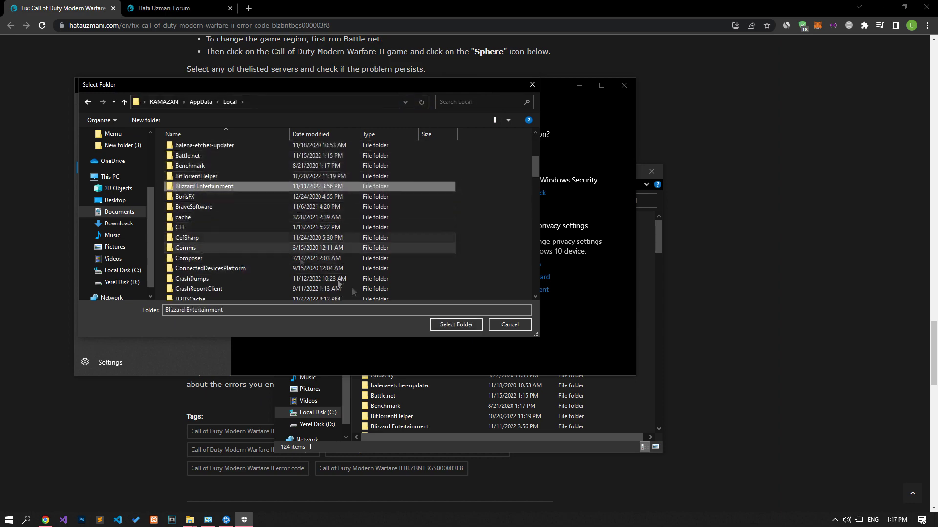
click(456, 325)
Step: Add AppData\Roaming\Battle.net as a third Defender folder exclusion
click(339, 193)
click(305, 226)
click(318, 102)
key(ctrl+v)
click(421, 102)
click(200, 102)
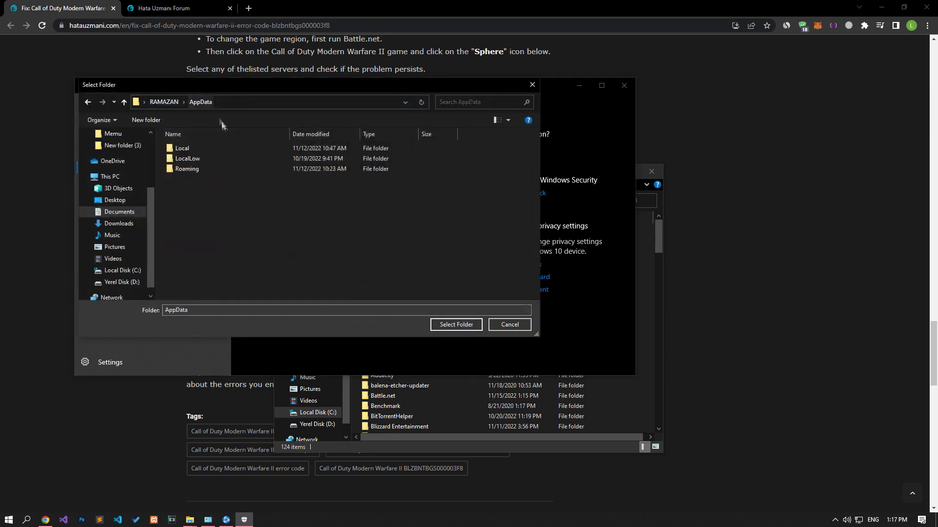
click(193, 170)
double_click(191, 173)
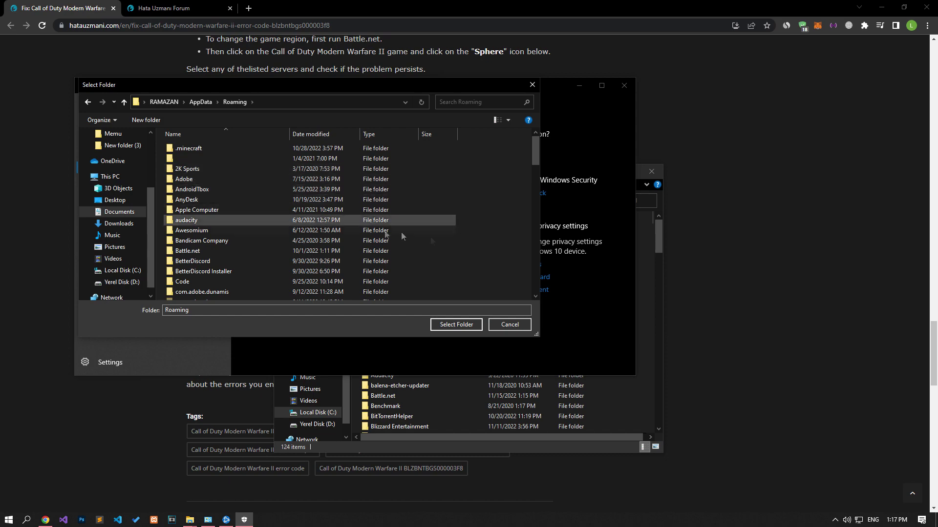
click(220, 242)
click(188, 252)
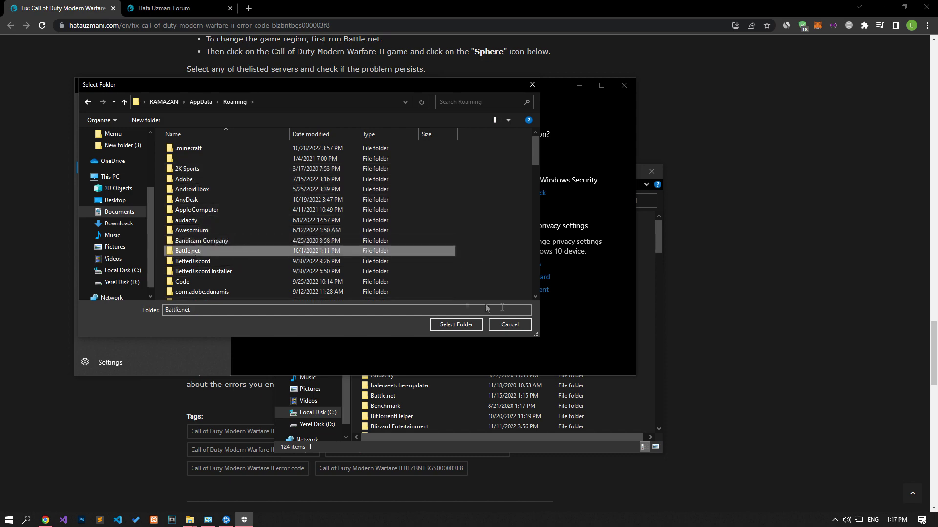
click(463, 323)
click(313, 193)
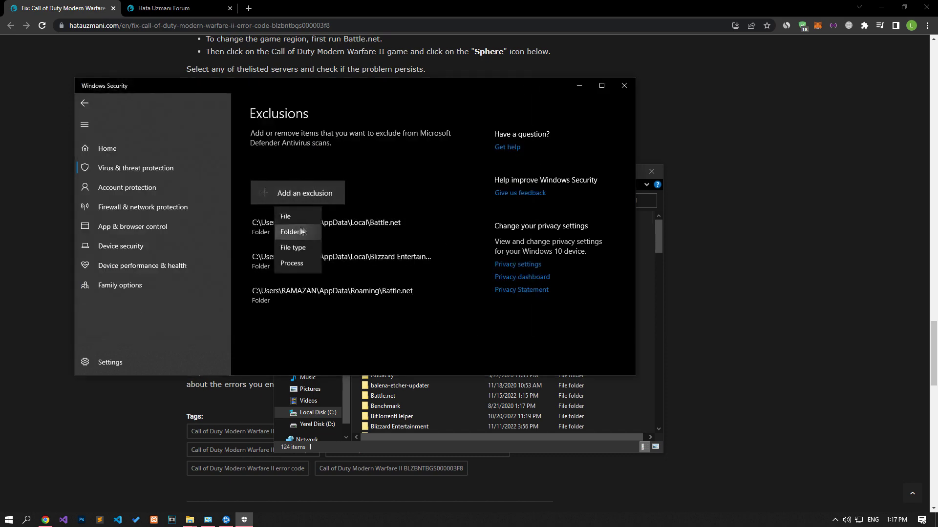
Step: Exclude C:\ProgramData\Battle.net from Defender scans
click(294, 232)
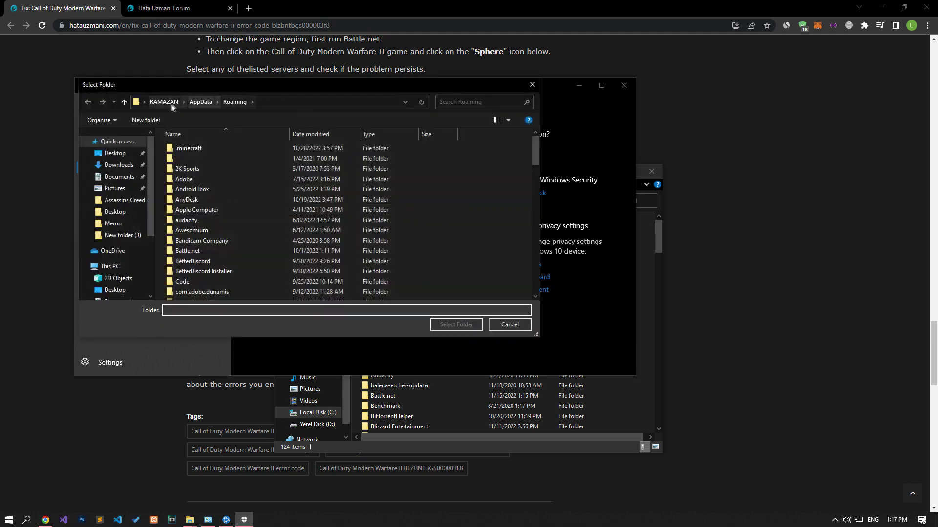
click(113, 266)
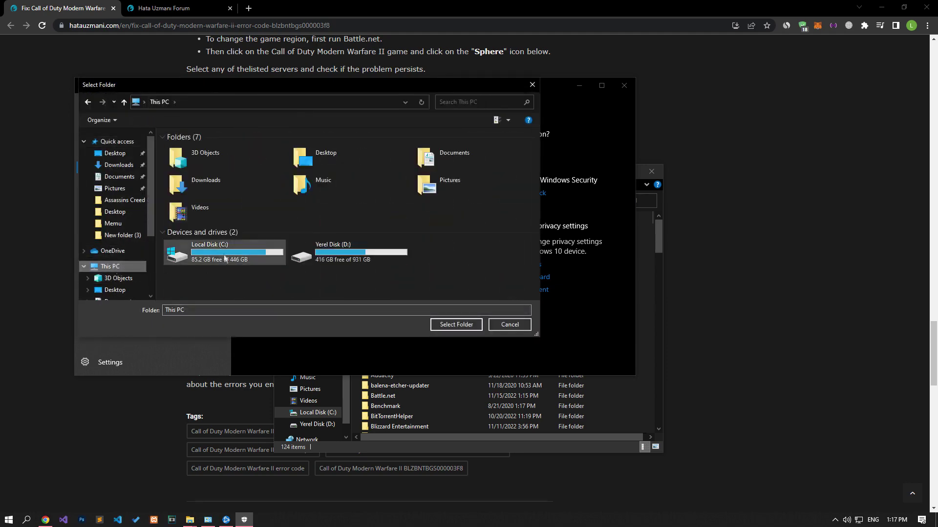
double_click(215, 258)
scroll(215, 259, down, 3)
double_click(210, 284)
click(186, 221)
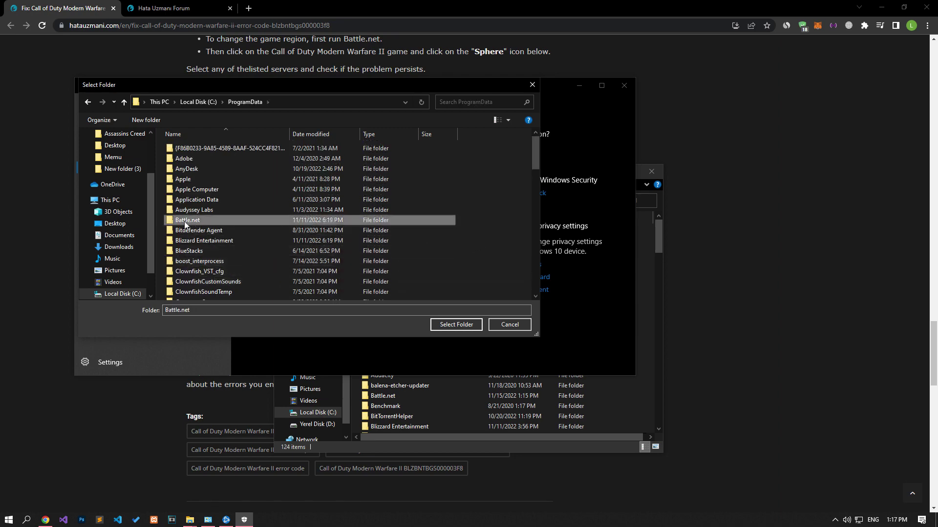
click(456, 324)
Step: Exclude C:\ProgramData\Blizzard Entertainment from Defender scans
click(293, 192)
click(304, 227)
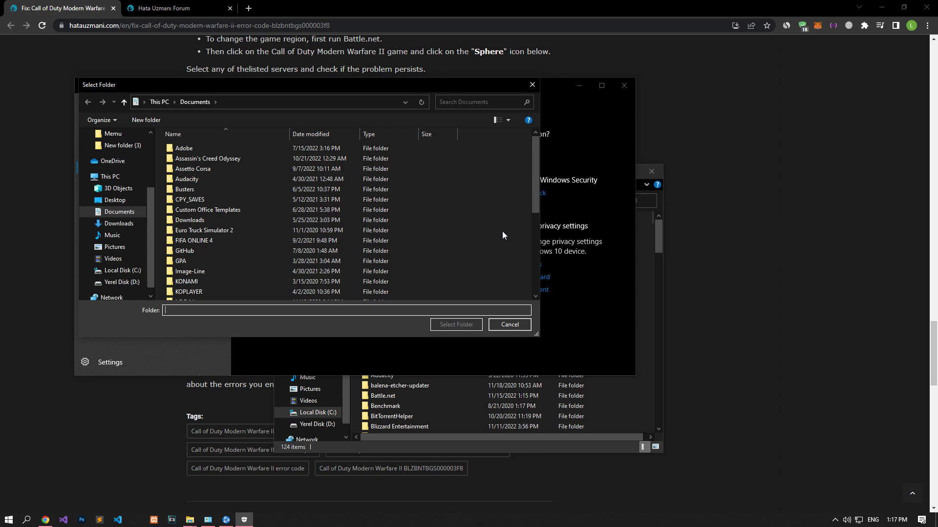
click(159, 101)
double_click(230, 252)
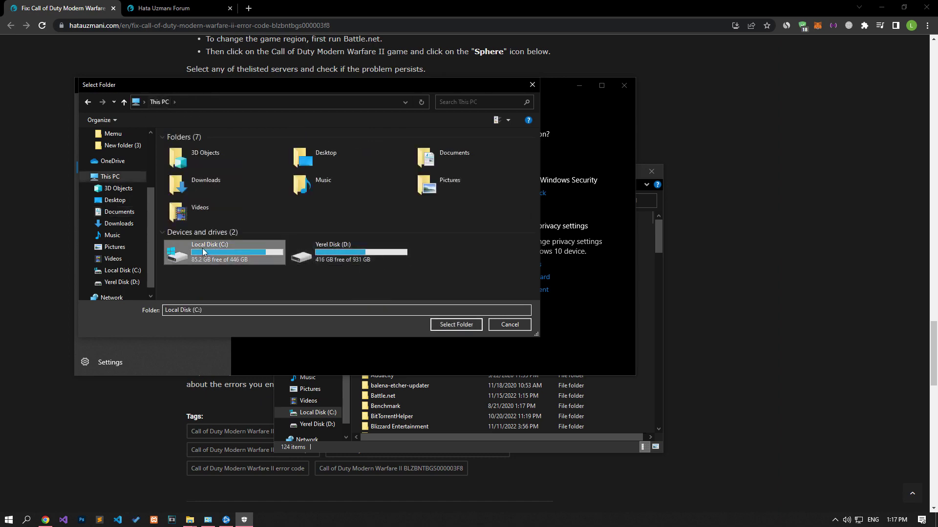
scroll(234, 268, down, 5)
double_click(205, 233)
key(b)
key(b)
key(b)
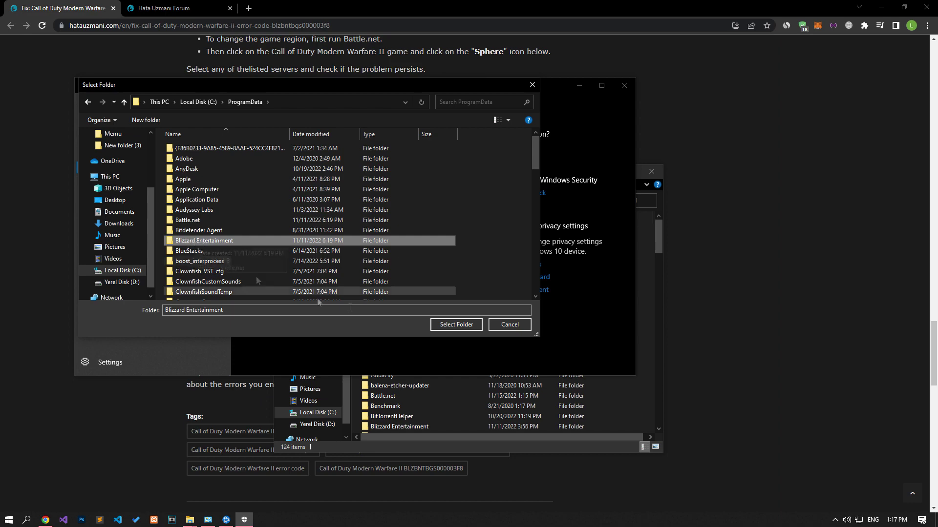
click(461, 326)
Step: Exclude C:\Program Files (x86)\Battle.net, then close Windows Security
click(297, 193)
click(319, 245)
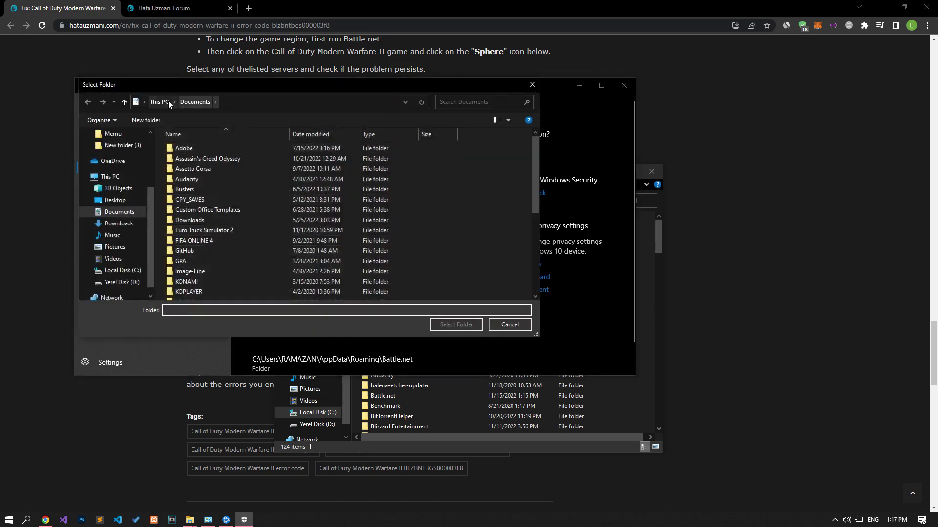
click(158, 101)
double_click(220, 249)
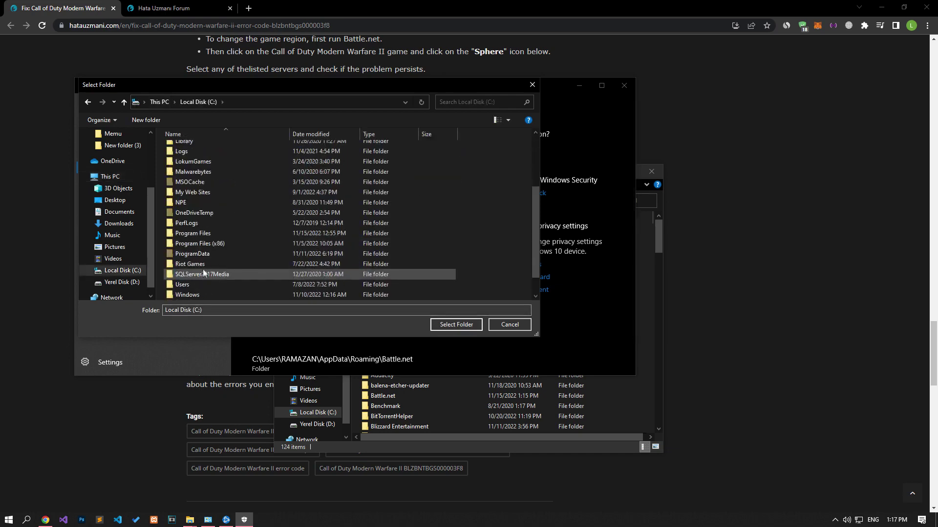
double_click(221, 243)
click(221, 250)
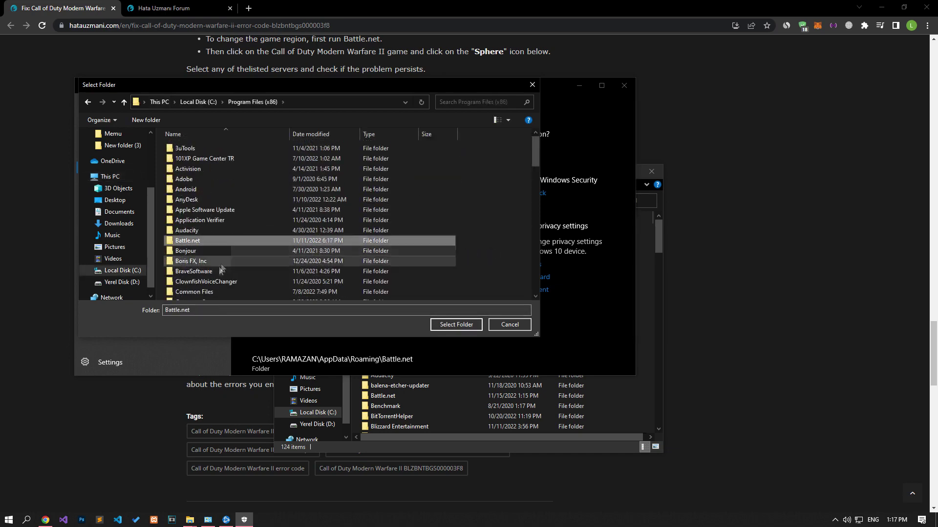
click(188, 242)
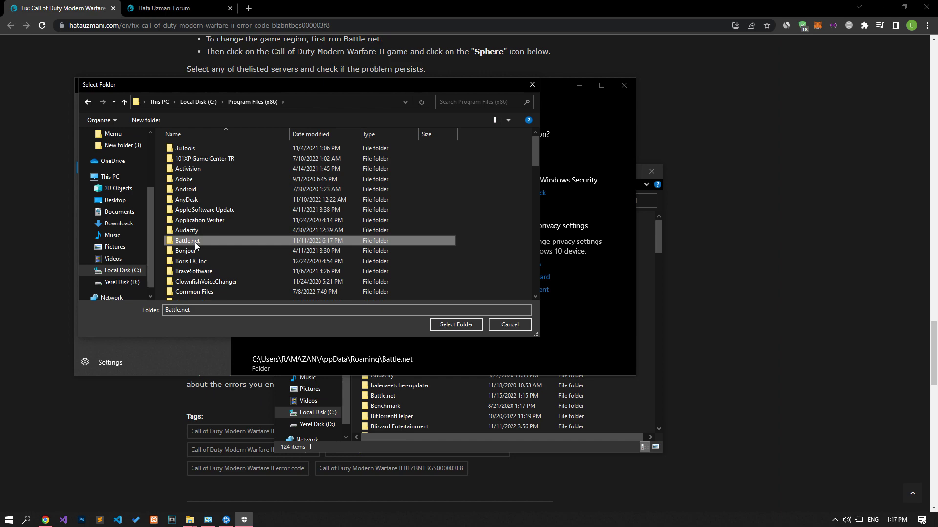
click(452, 326)
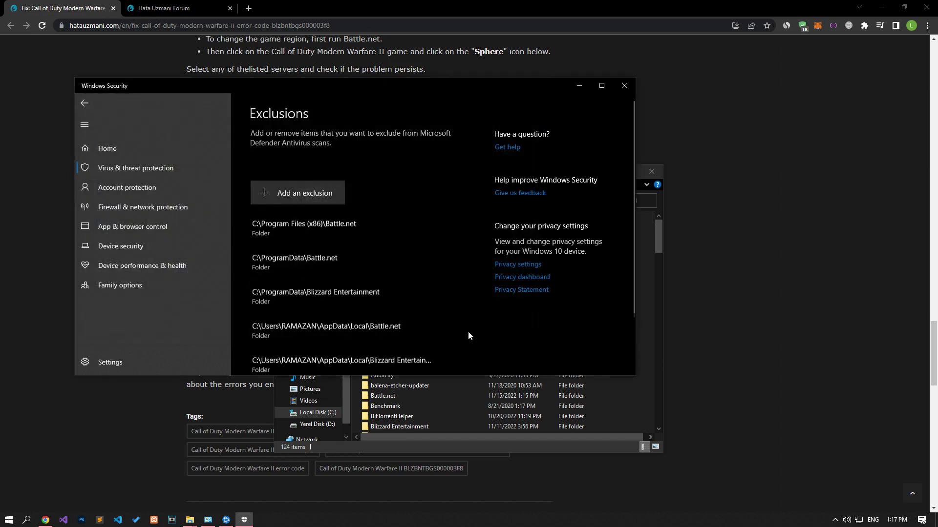
click(624, 88)
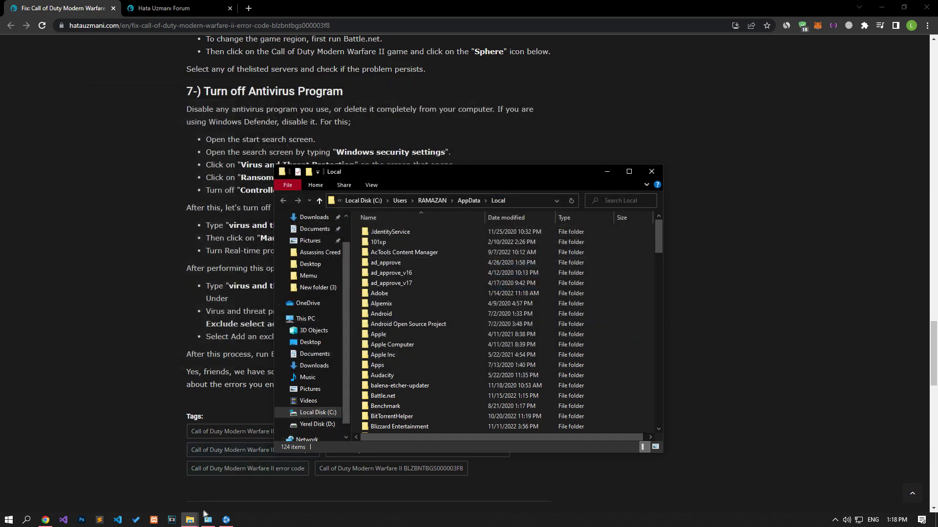
Step: End the running Battle.net launcher process in Task Manager
click(226, 520)
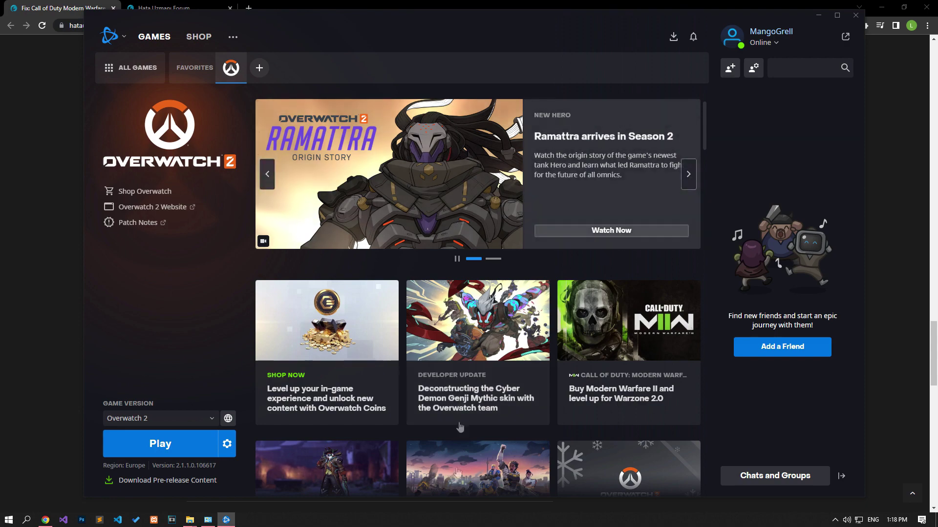
right_click(432, 520)
click(484, 478)
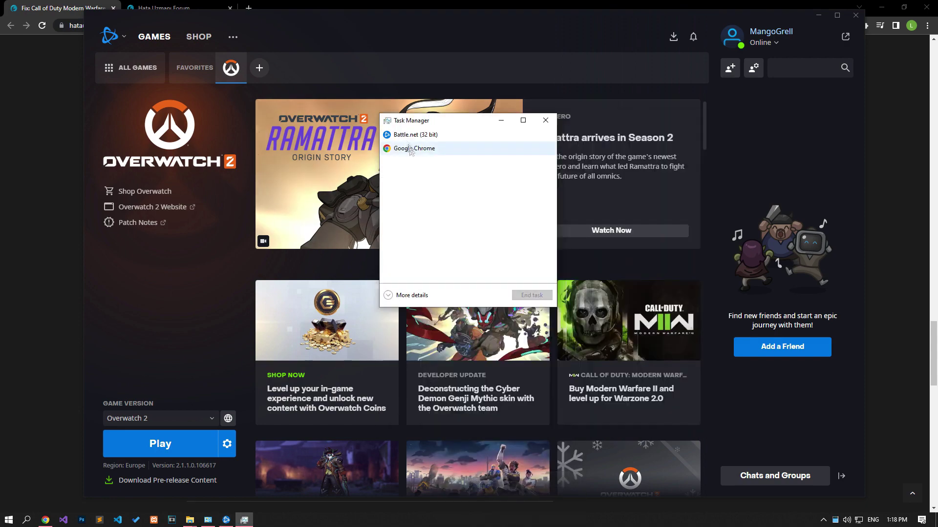
click(415, 134)
click(532, 295)
click(545, 120)
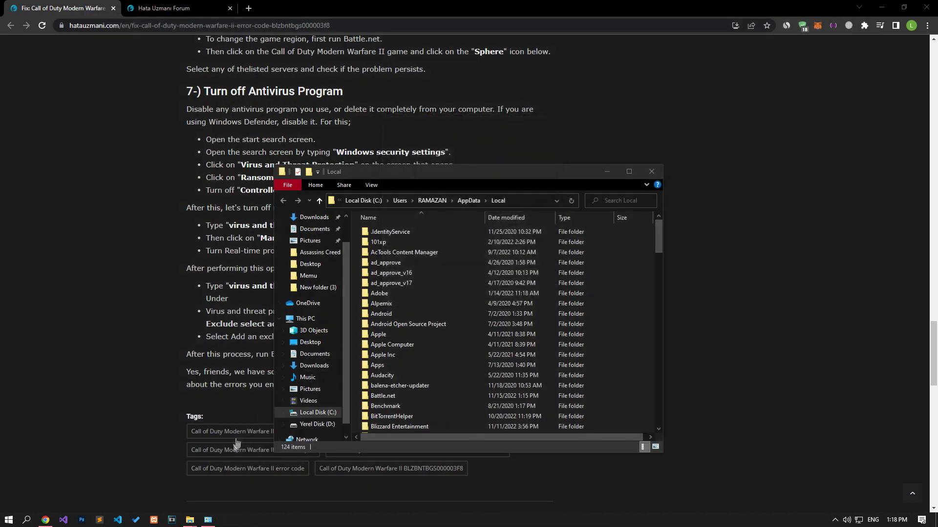
Step: Run the Battle.net shortcut as administrator and minimize both Explorer windows
mouse_move(190, 520)
click(149, 471)
right_click(368, 228)
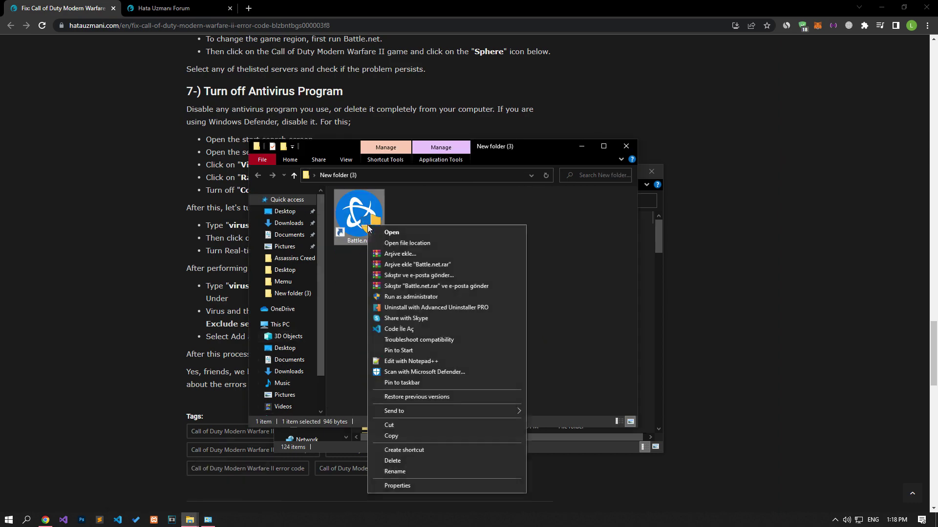
click(403, 297)
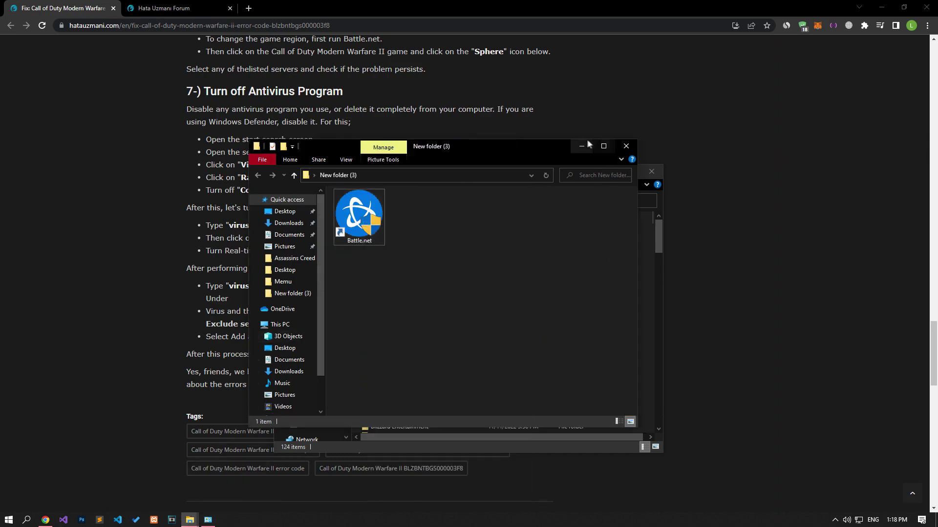
click(588, 143)
click(597, 171)
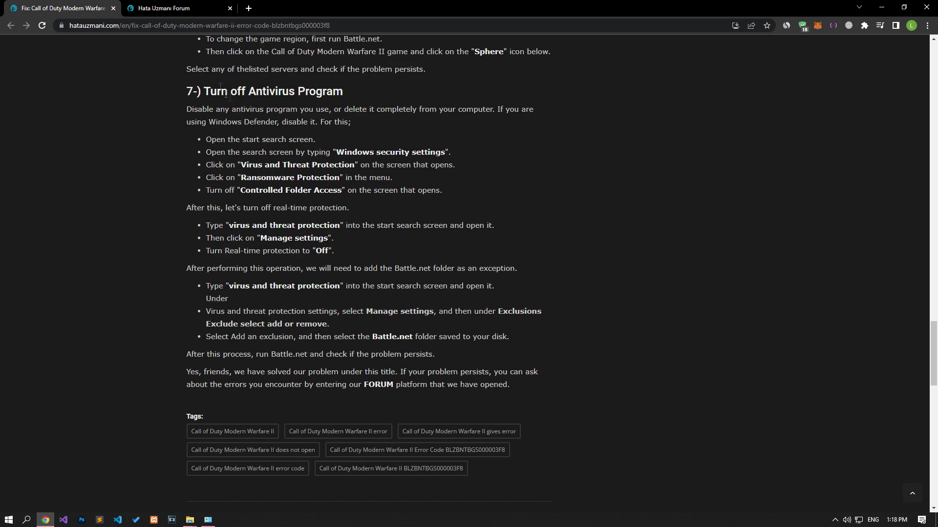
Step: On the Hata Uzmanı Forum tab, start a new thread to show the forum section picker
click(177, 5)
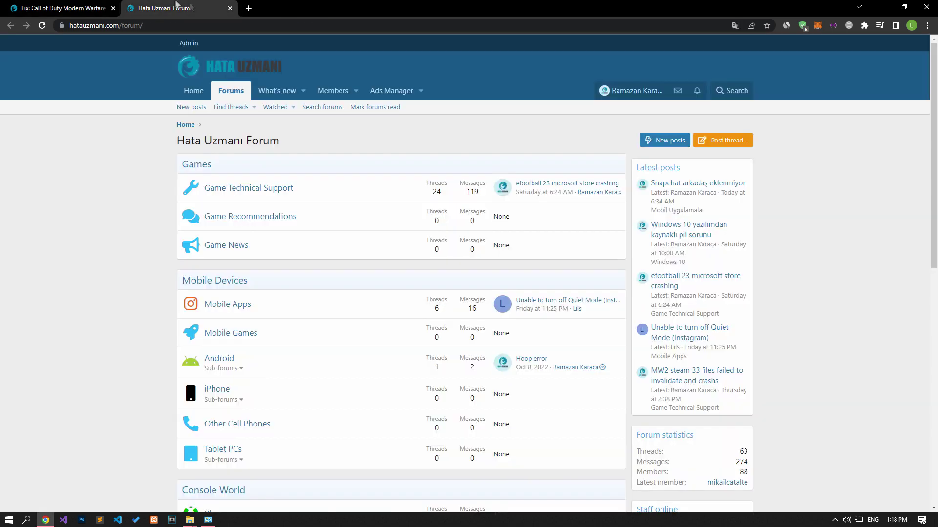
click(720, 141)
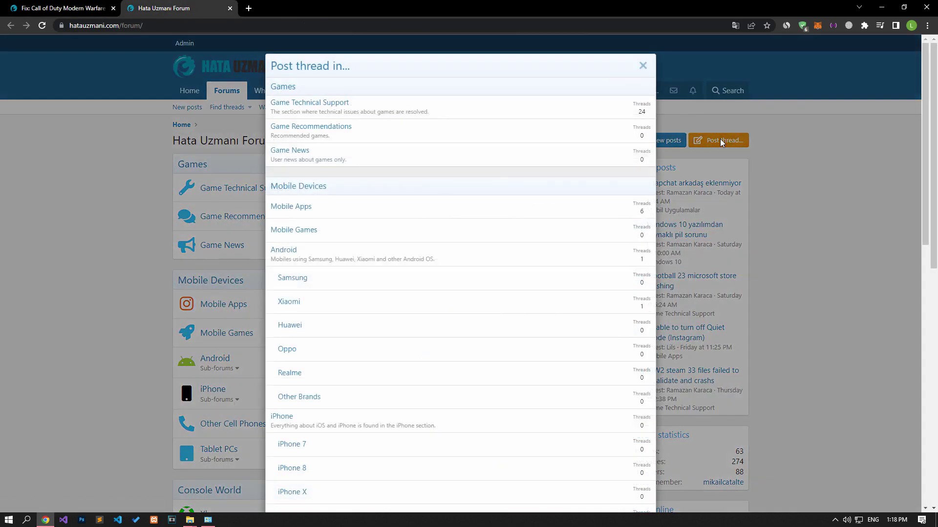